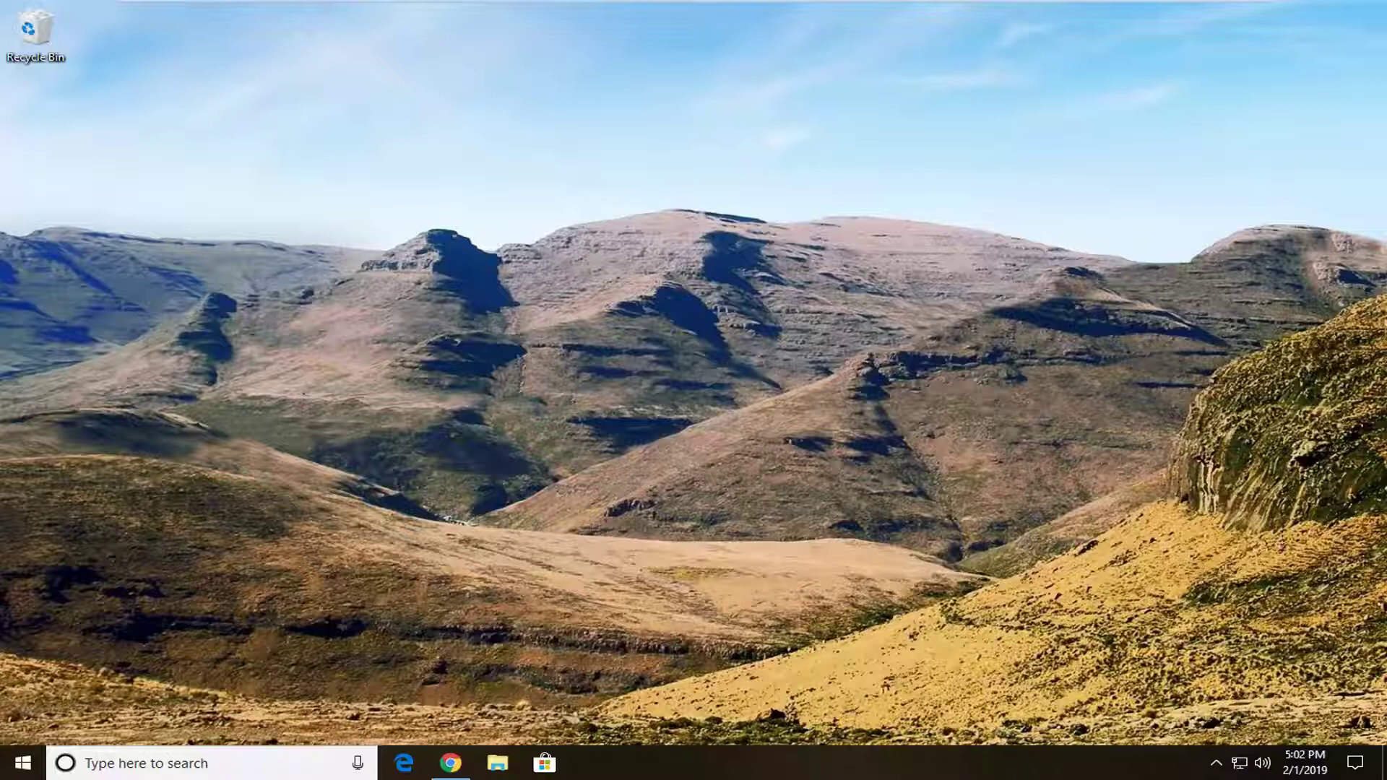
# - Launch Registry Editor from a Start search for 'regedit' and approve the administrator prompt
pyautogui.click(26, 770)
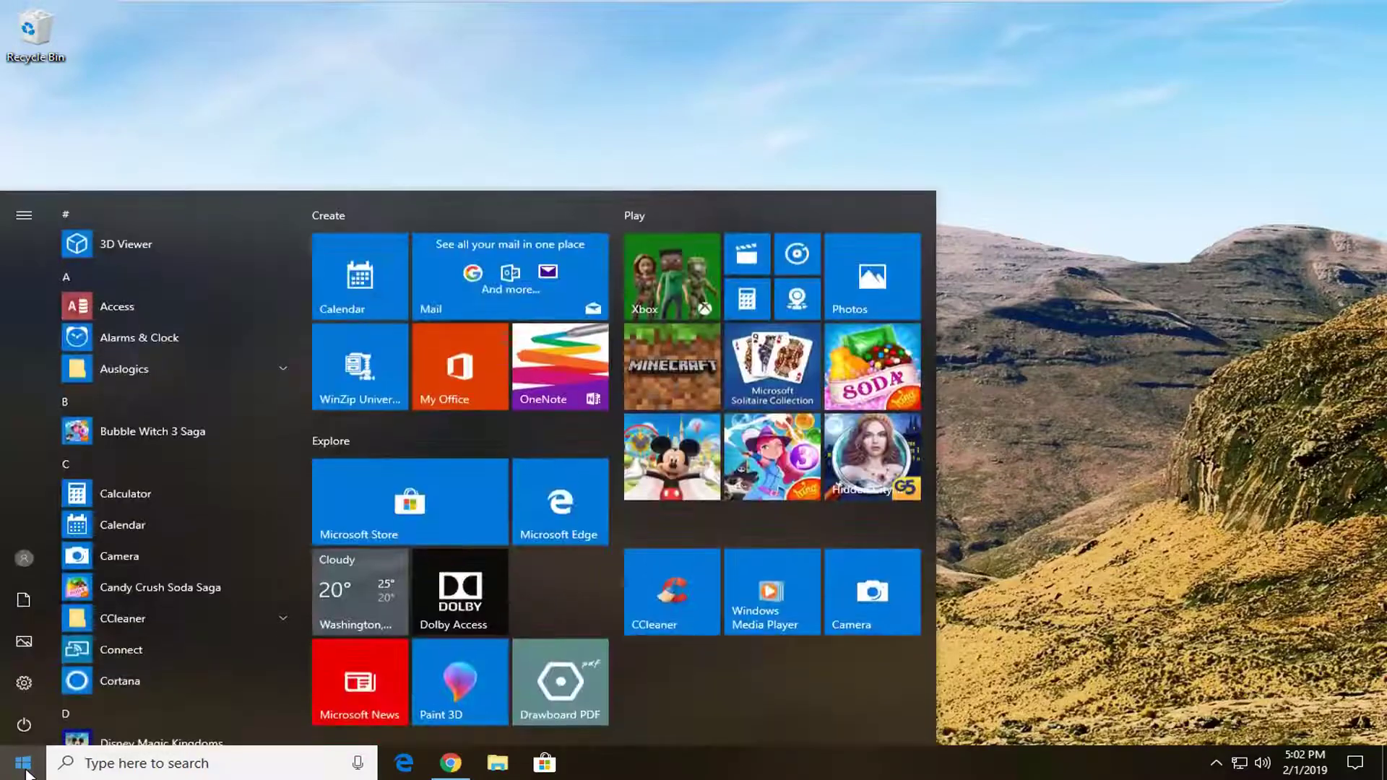
pyautogui.write('reged')
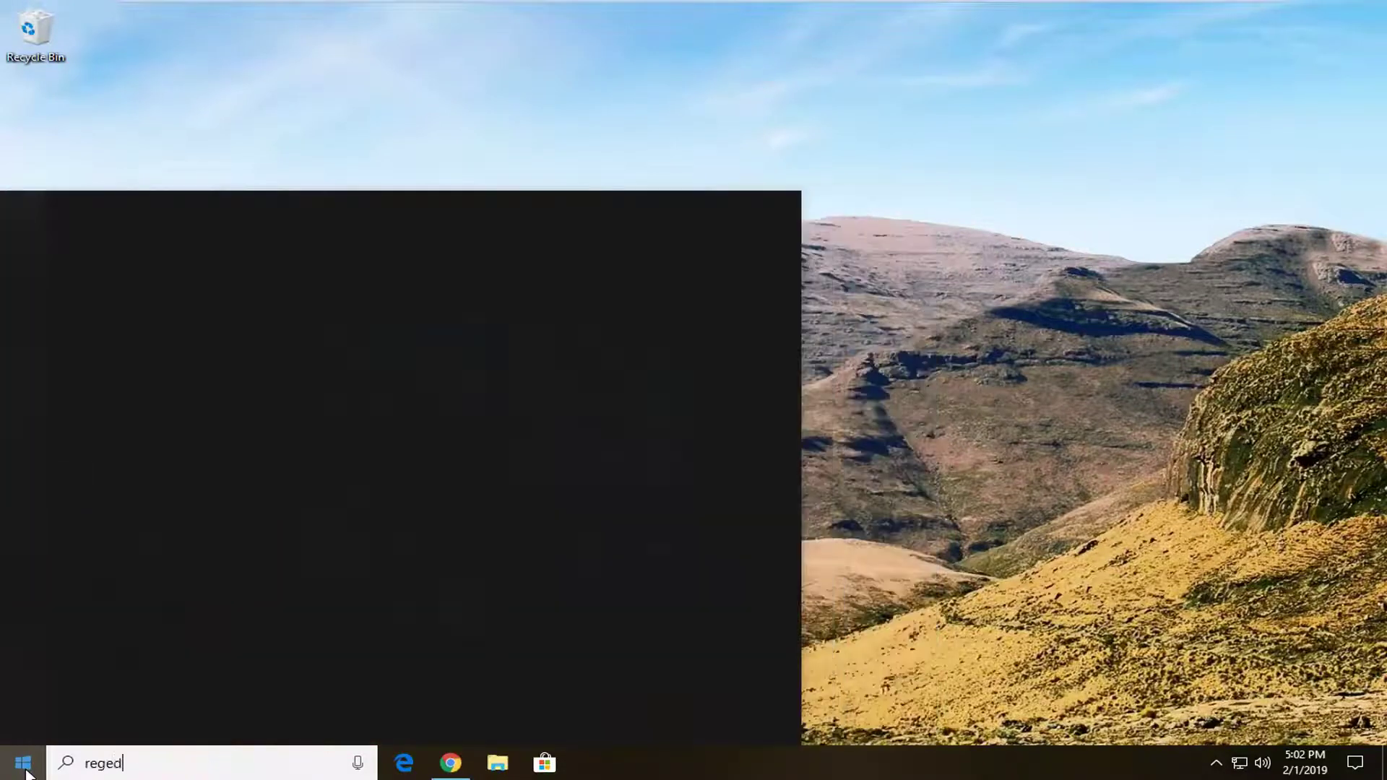
pyautogui.write('it')
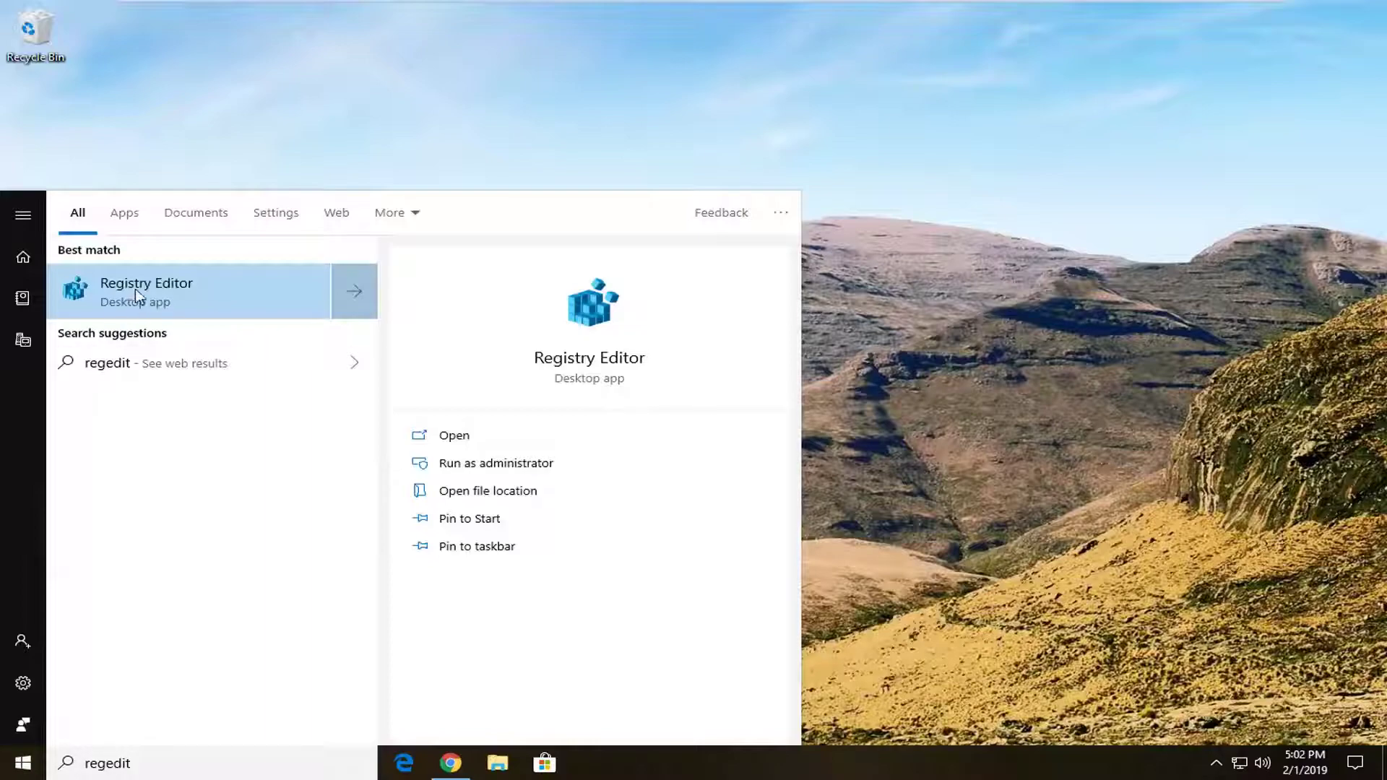
pyautogui.click(161, 292)
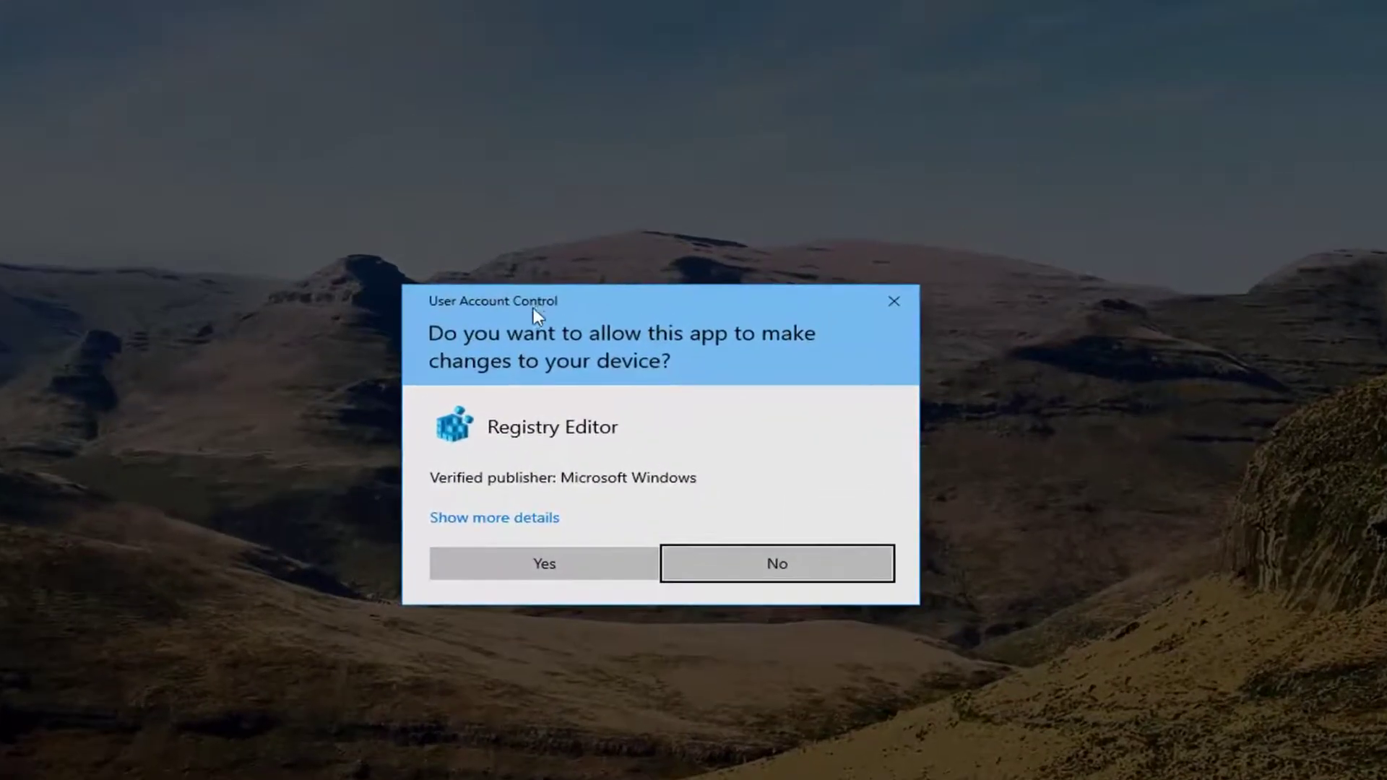
pyautogui.click(520, 571)
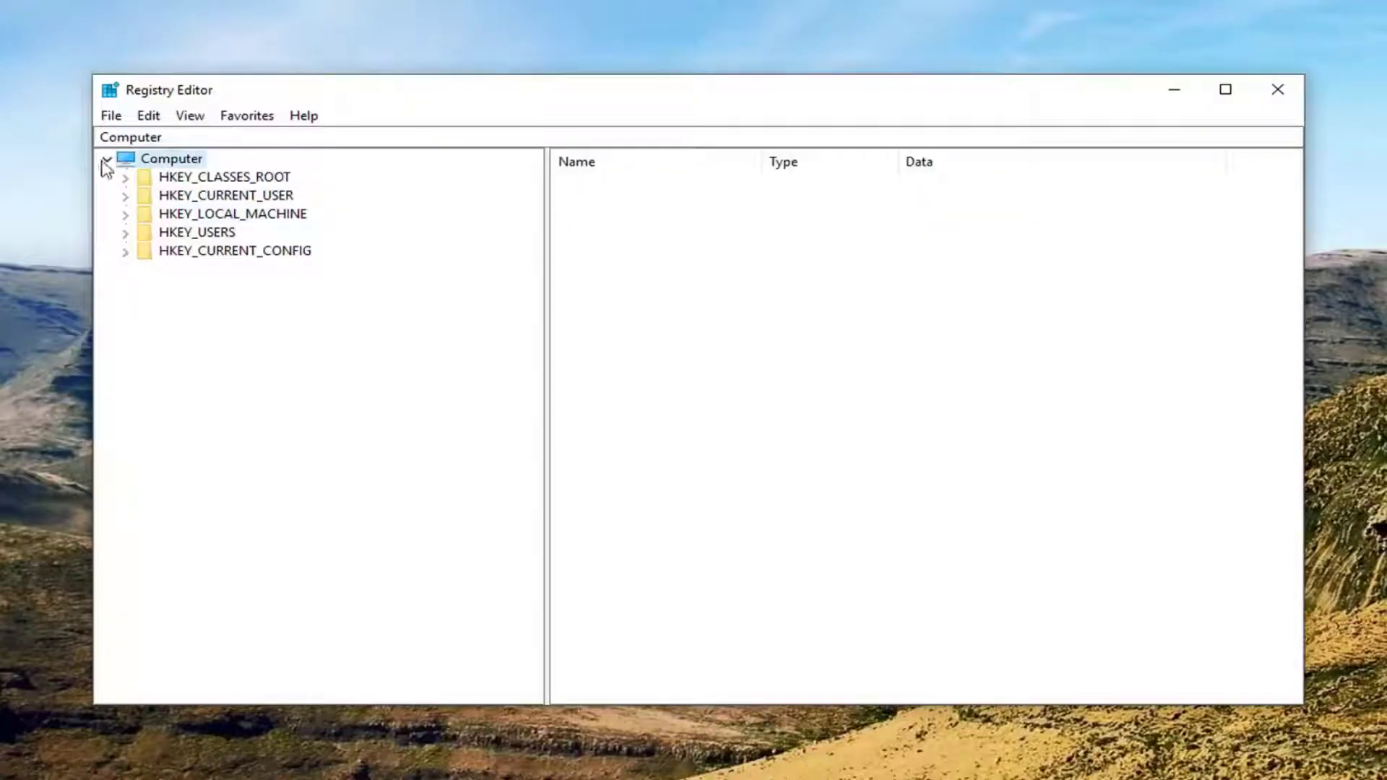
# - Cancel both the registry Export and Import dialogs, then close Registry Editor
pyautogui.click(110, 117)
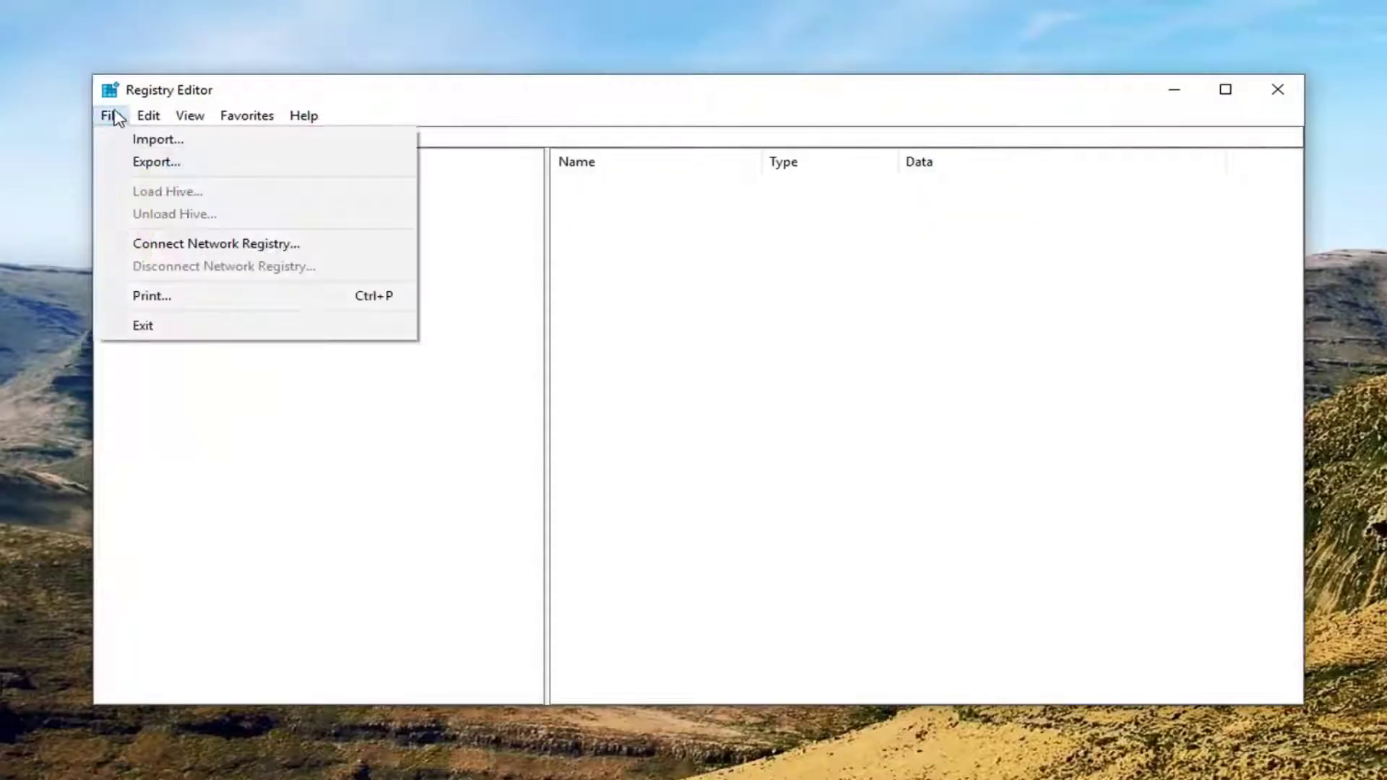
pyautogui.click(139, 163)
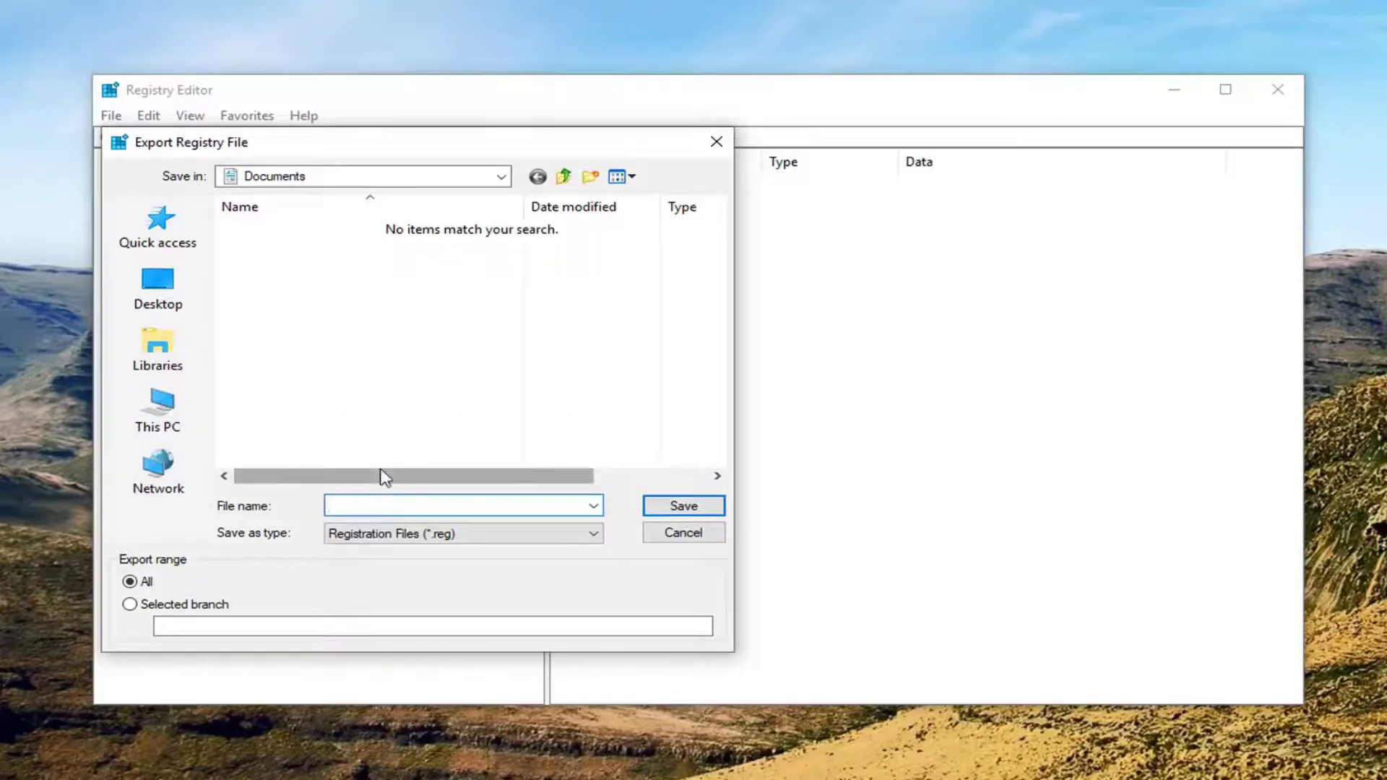
pyautogui.click(672, 532)
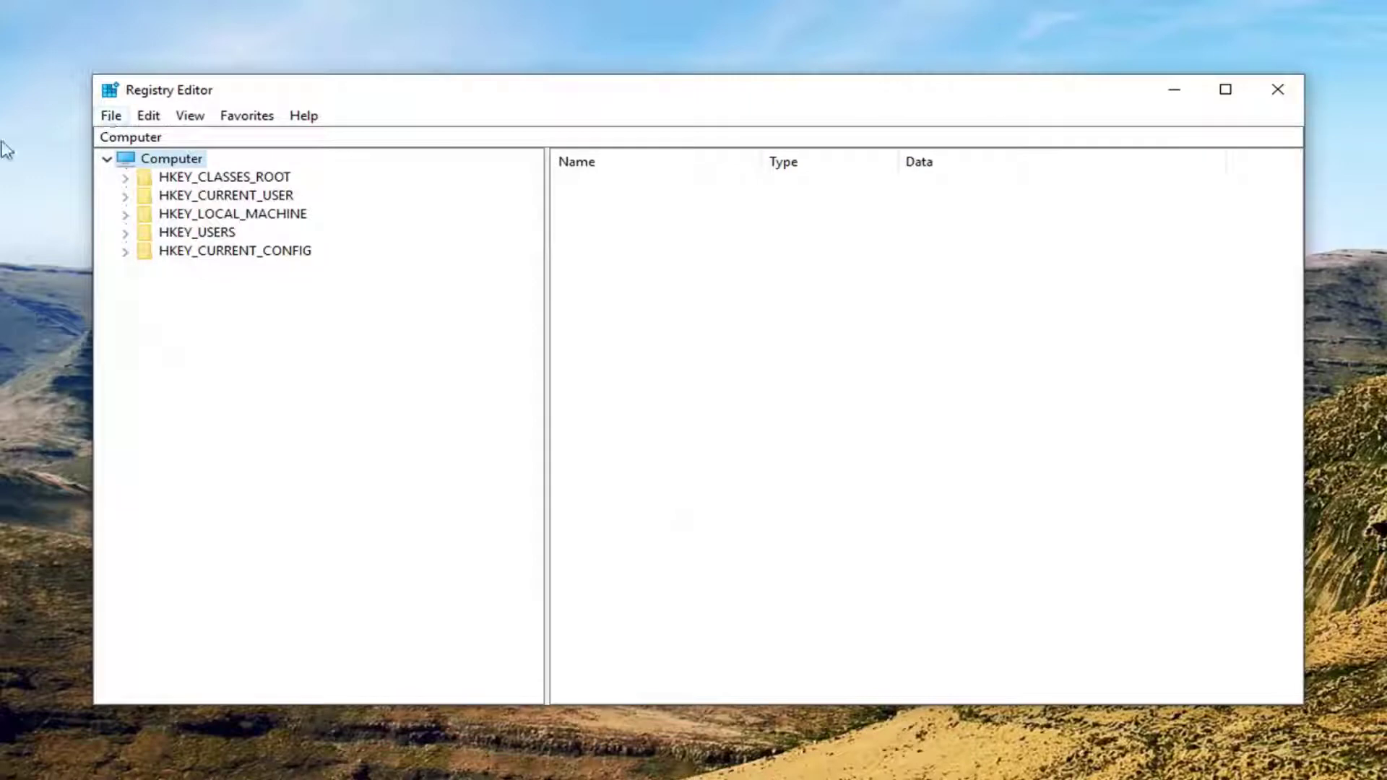
pyautogui.click(104, 118)
pyautogui.click(159, 140)
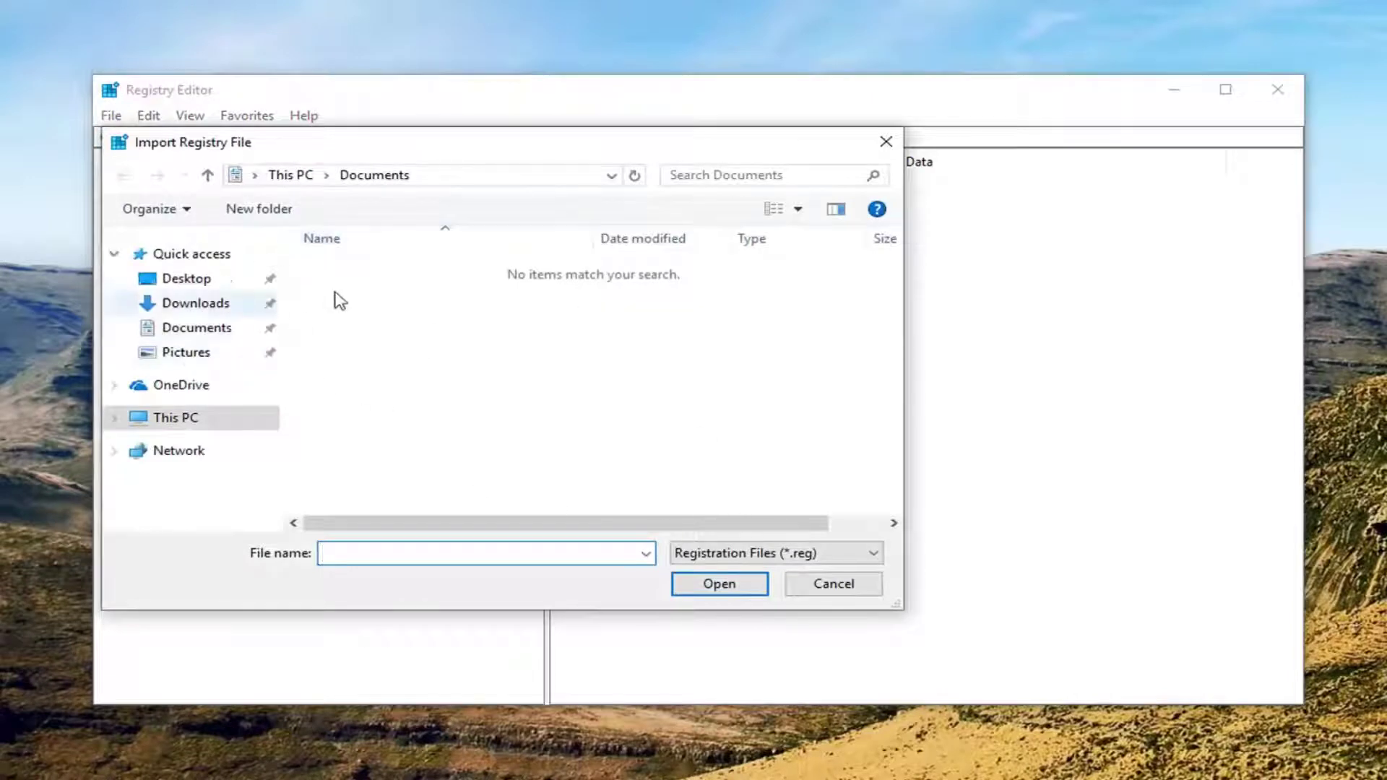
pyautogui.click(830, 587)
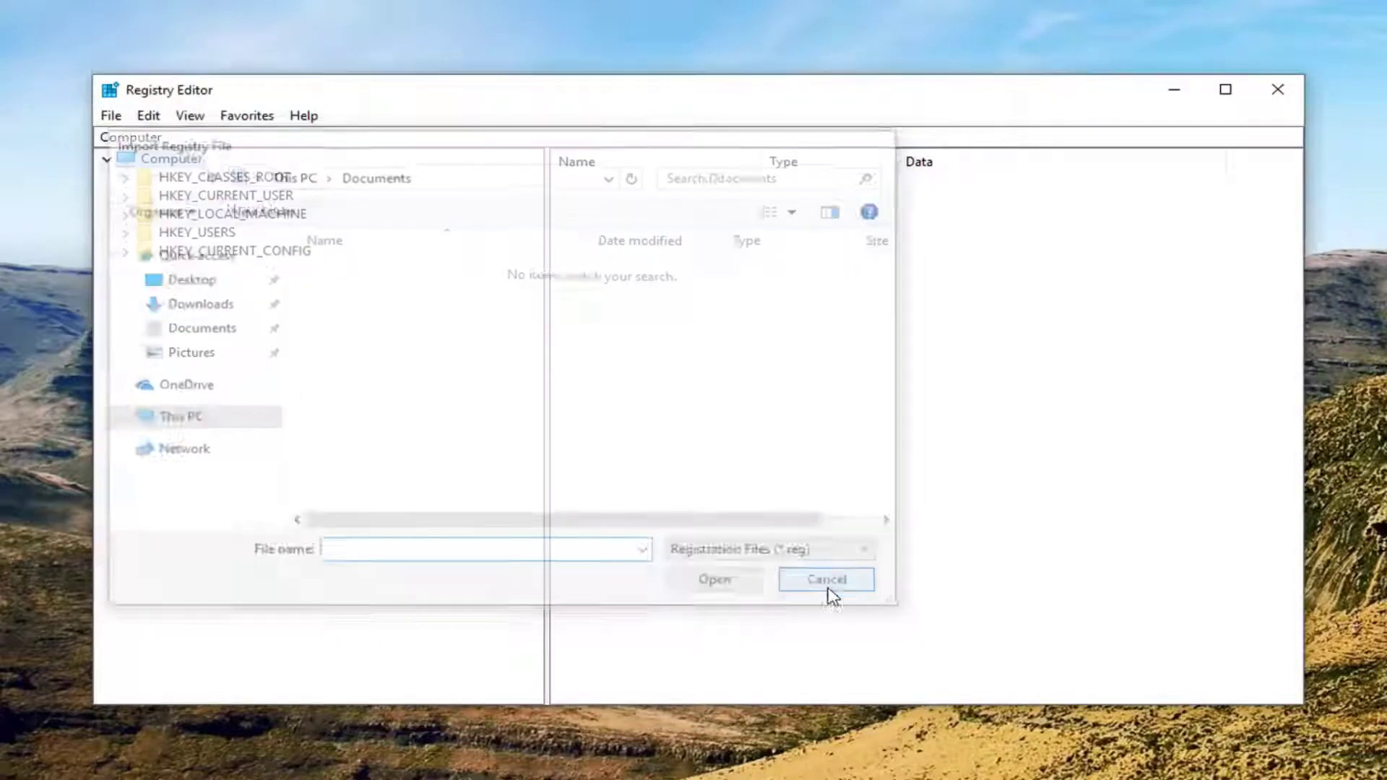
pyautogui.click(1277, 88)
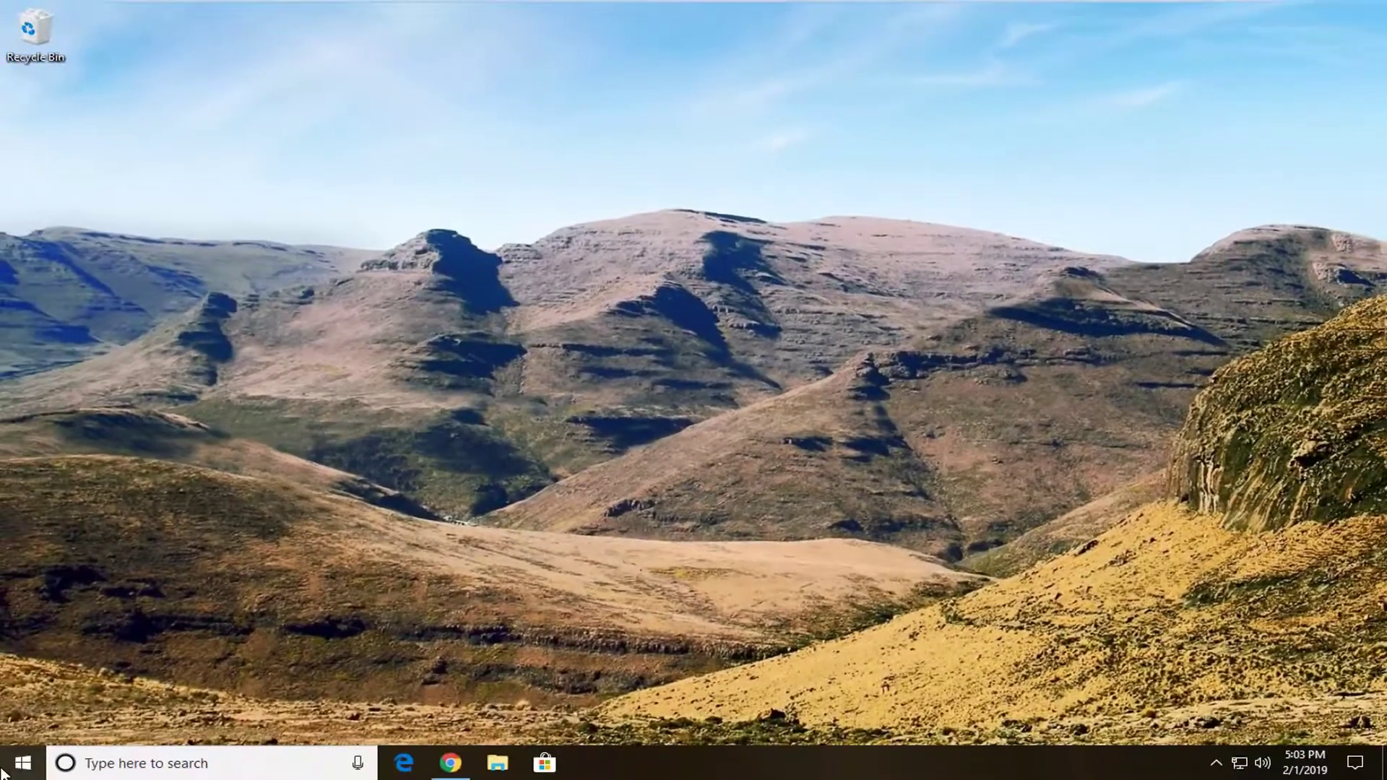
# - Launch Command Prompt from a 'cmd' Start search as administrator and approve UAC
pyautogui.click(3, 773)
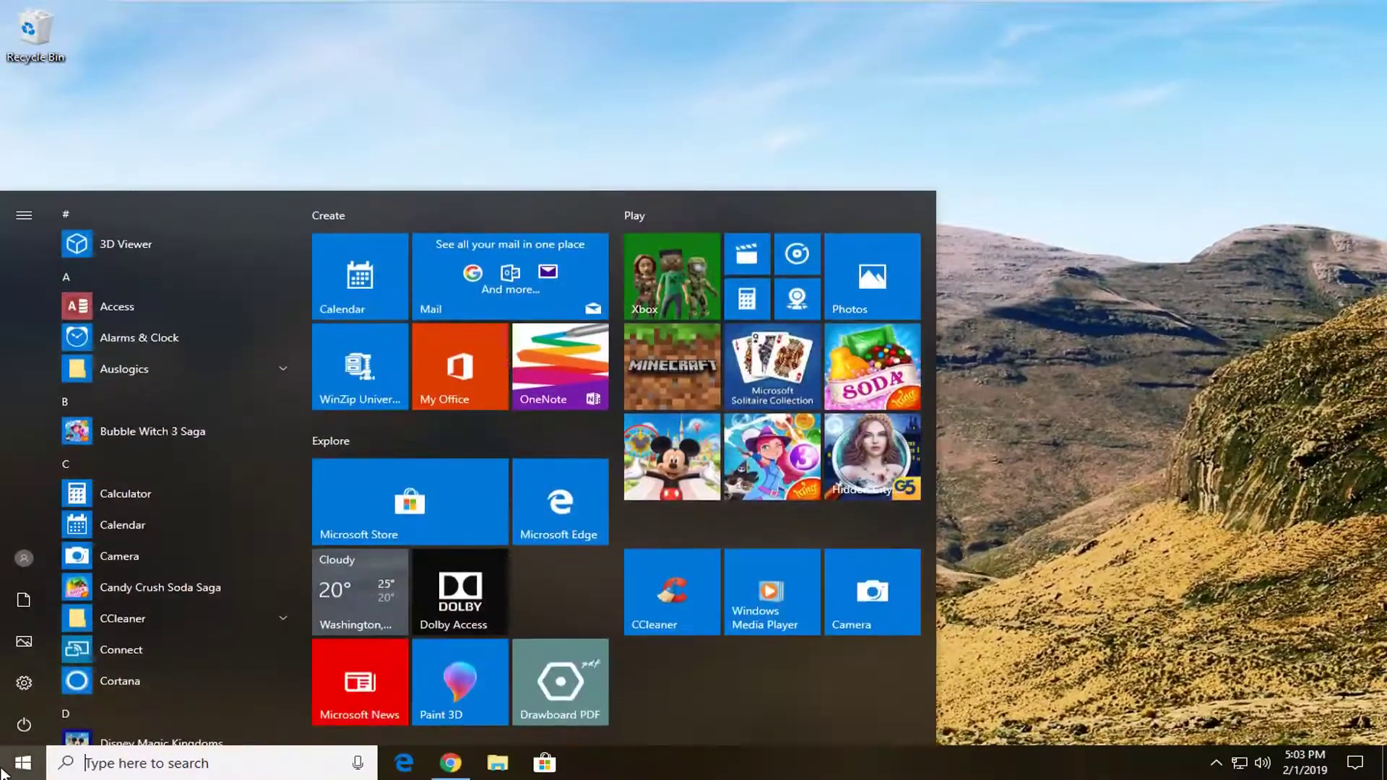
pyautogui.write('cmd')
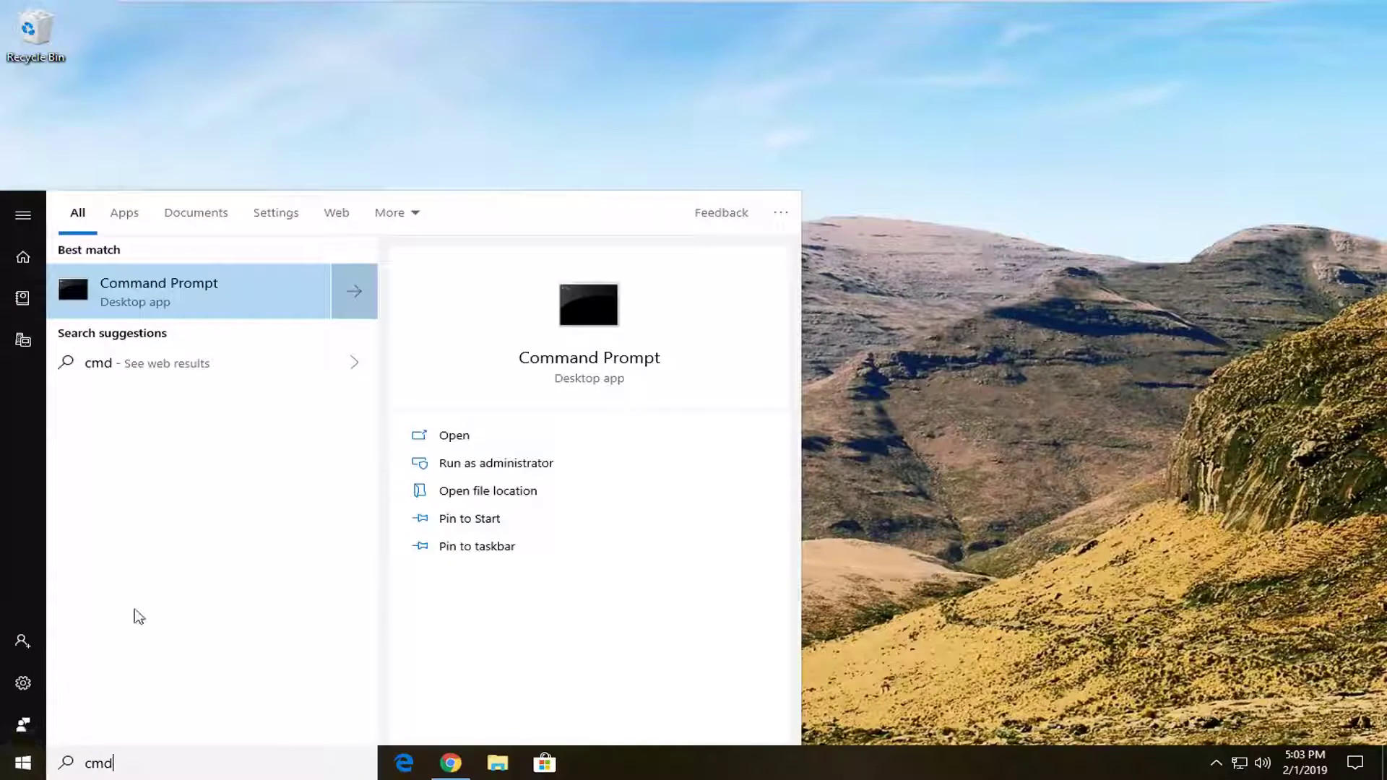
pyautogui.rightClick(190, 289)
pyautogui.click(221, 307)
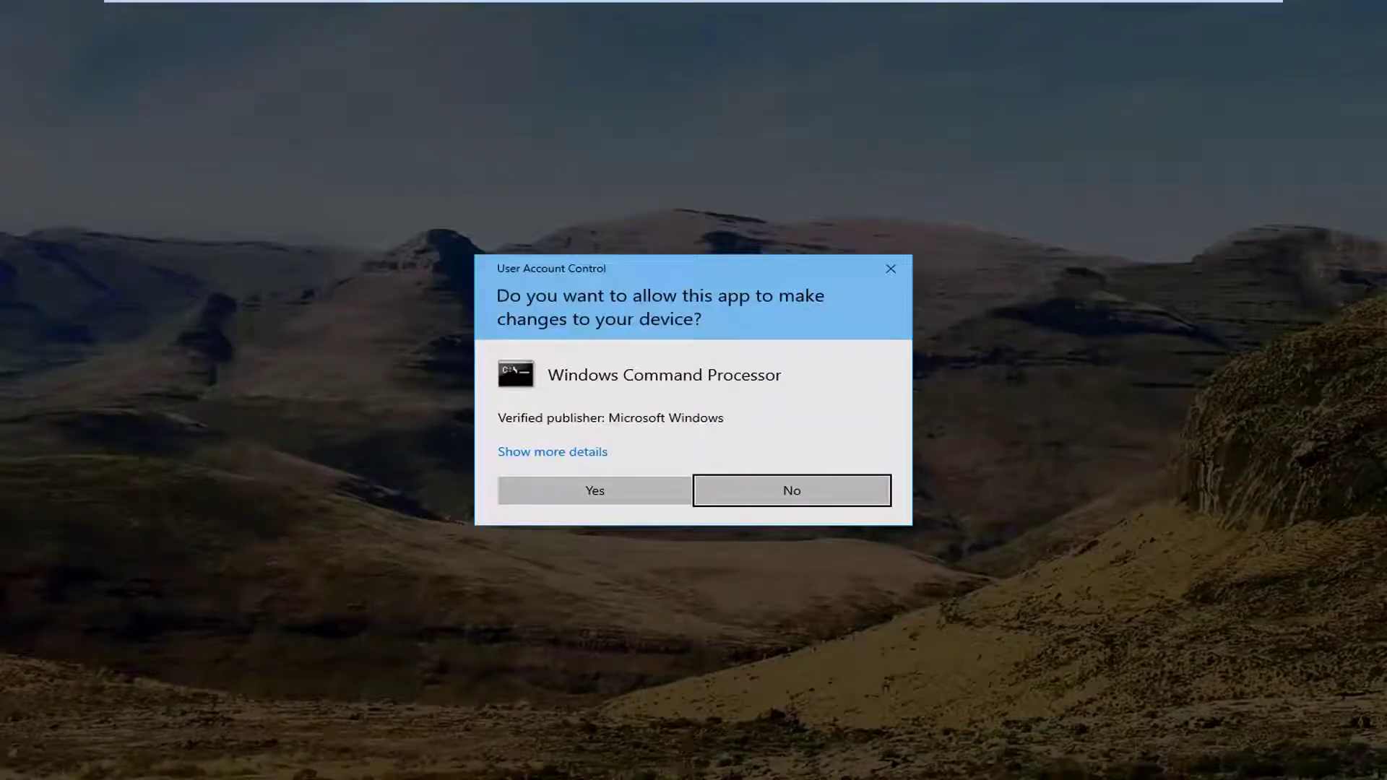
pyautogui.click(571, 490)
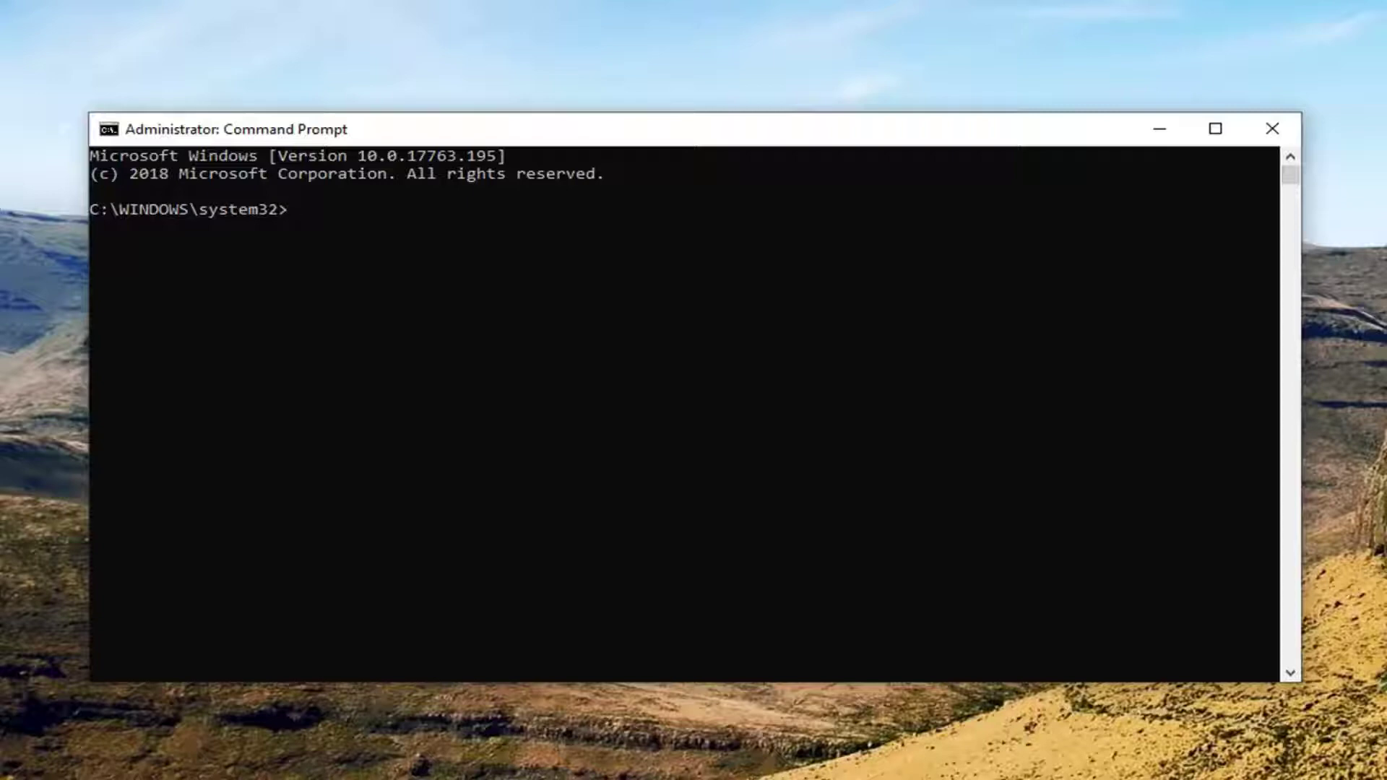
# - Set AUOptions under WindowsUpdate\Auto Update to REG_DWORD 0 with a pasted reg add command
pyautogui.moveTo(619, 131); pyautogui.dragTo(650, 120)
pyautogui.rightClick(650, 120)
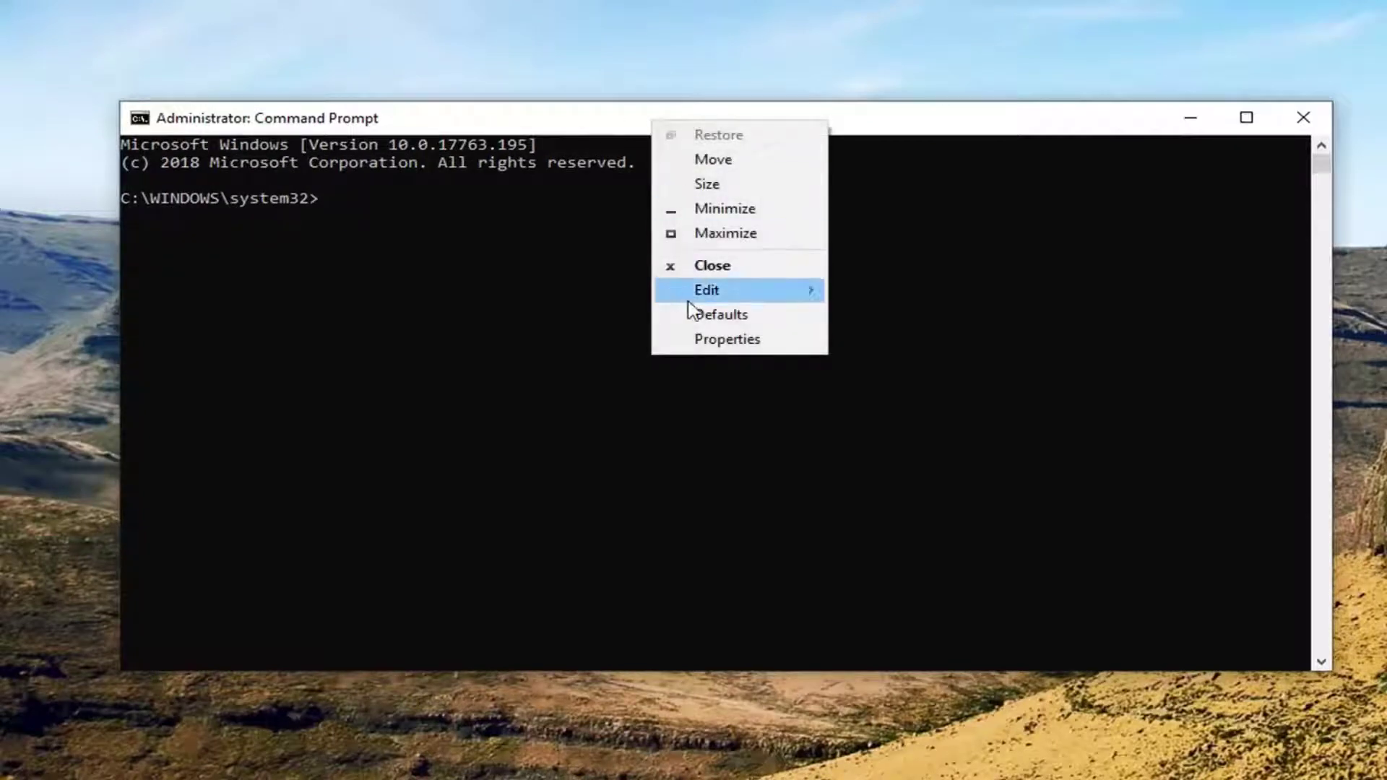
pyautogui.moveTo(697, 299)
pyautogui.click(880, 341)
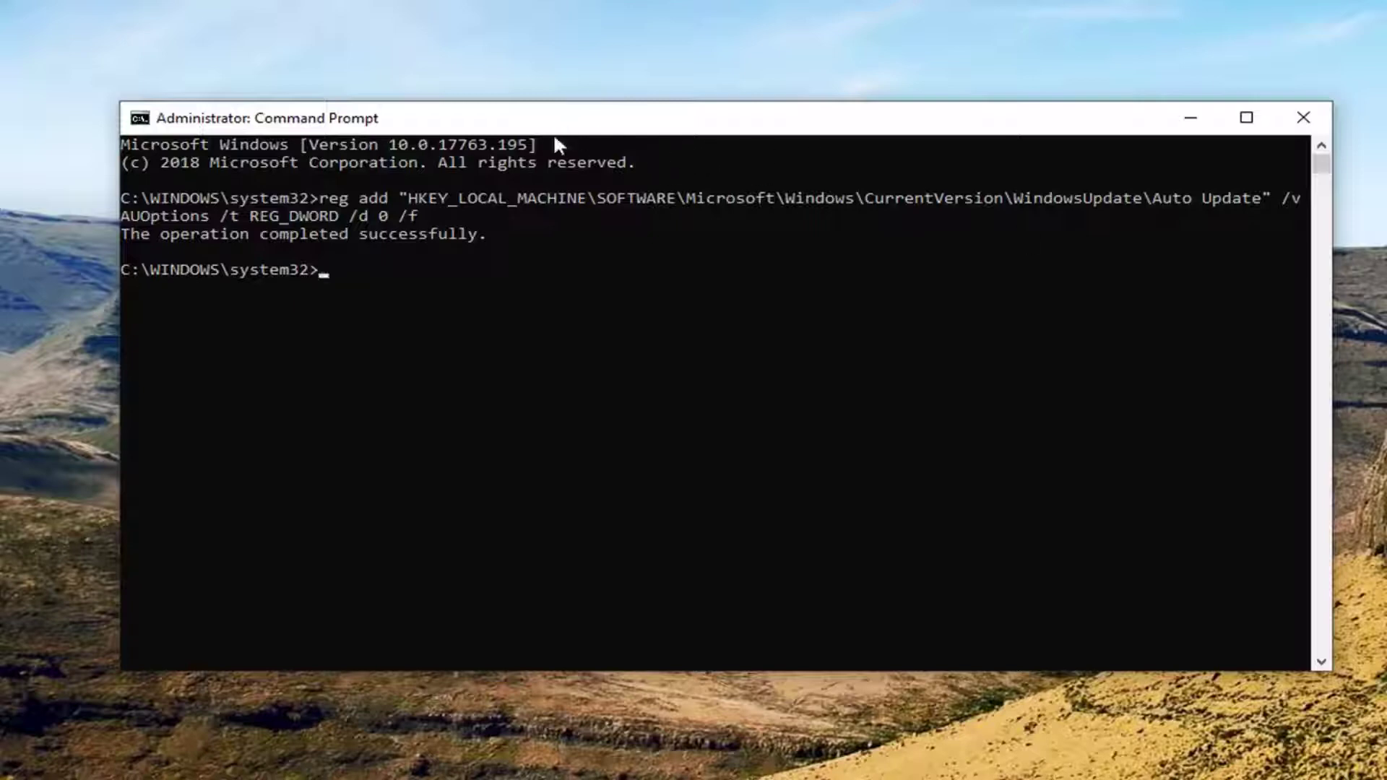
# - Paste 'sc config wuauserv start= auto' to make Windows Update start automatically
pyautogui.rightClick(623, 122)
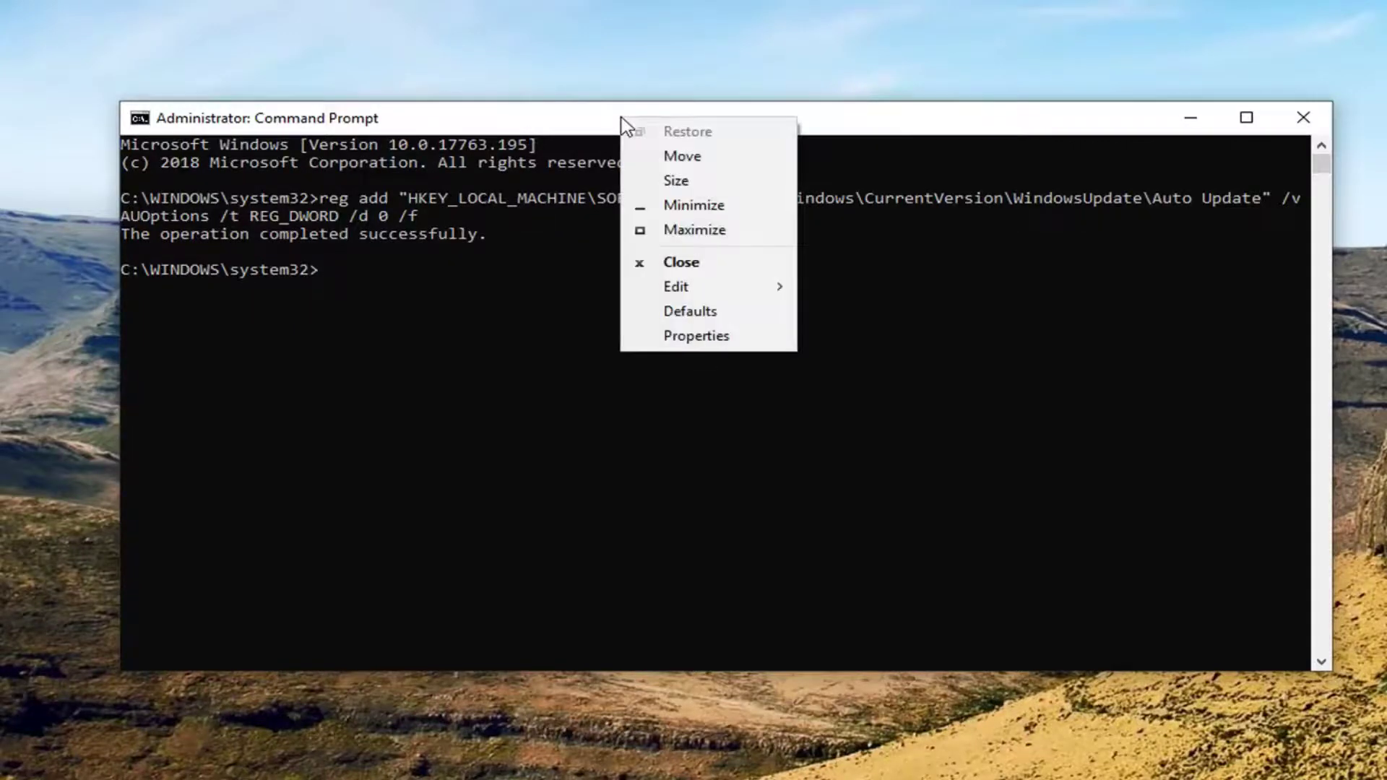
pyautogui.moveTo(675, 287)
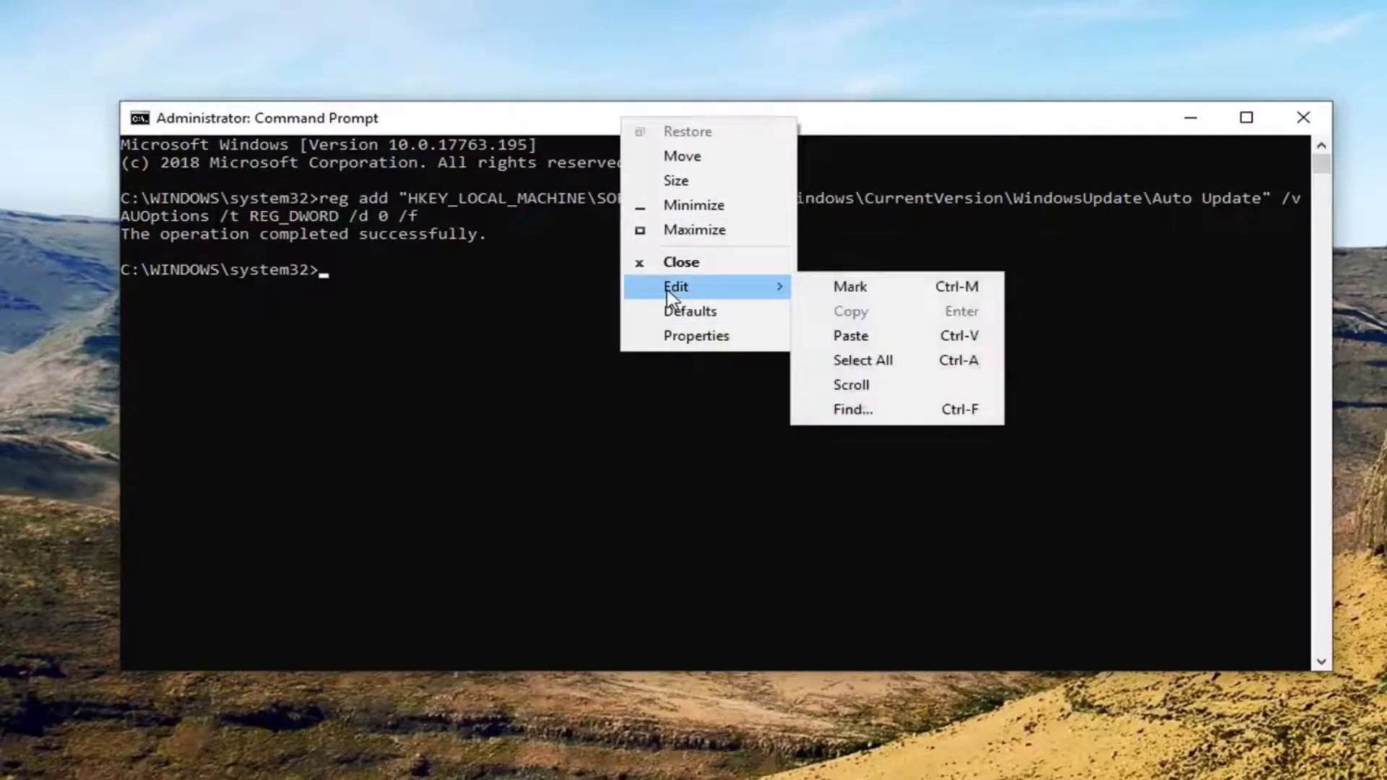
pyautogui.click(849, 336)
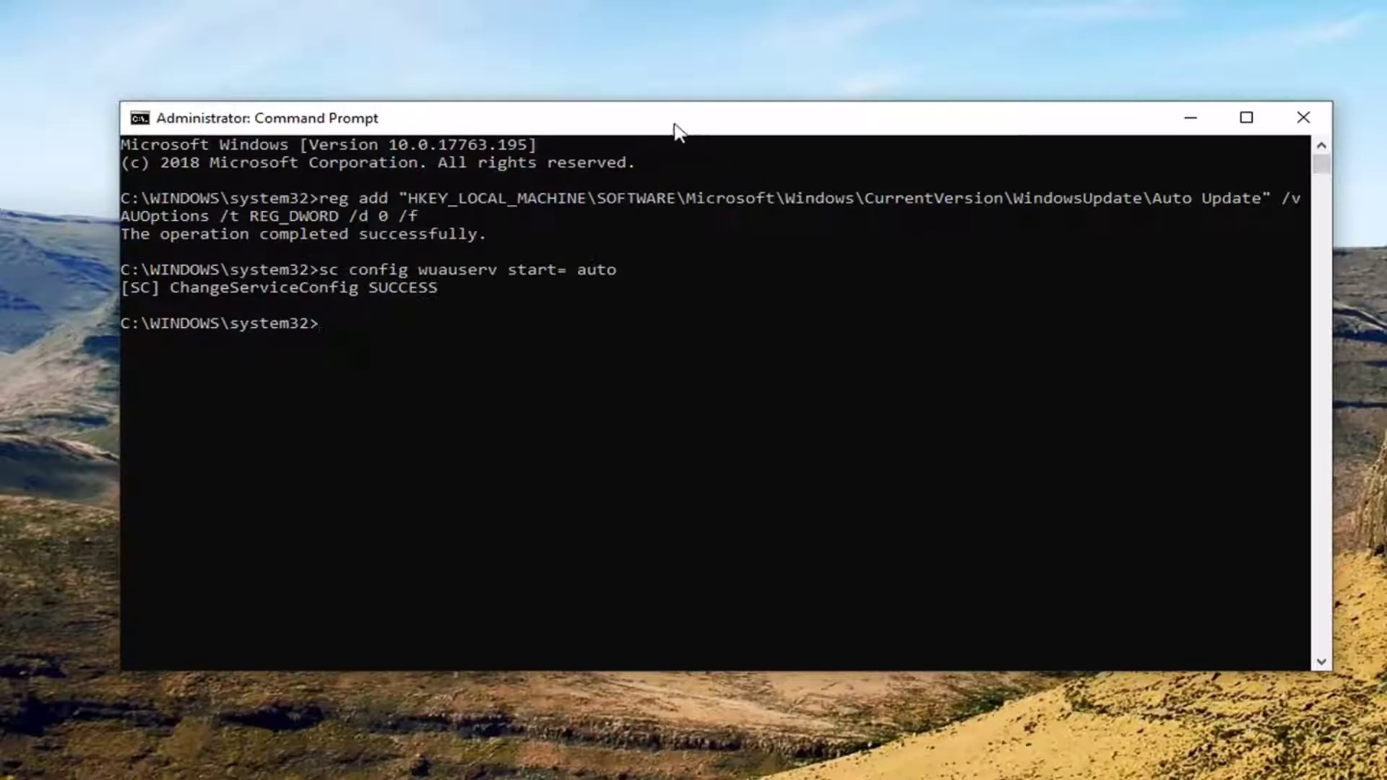
# - Run net stop bits and net stop wuauserv to stop BITS and Windows Update
pyautogui.rightClick(651, 117)
pyautogui.moveTo(719, 297)
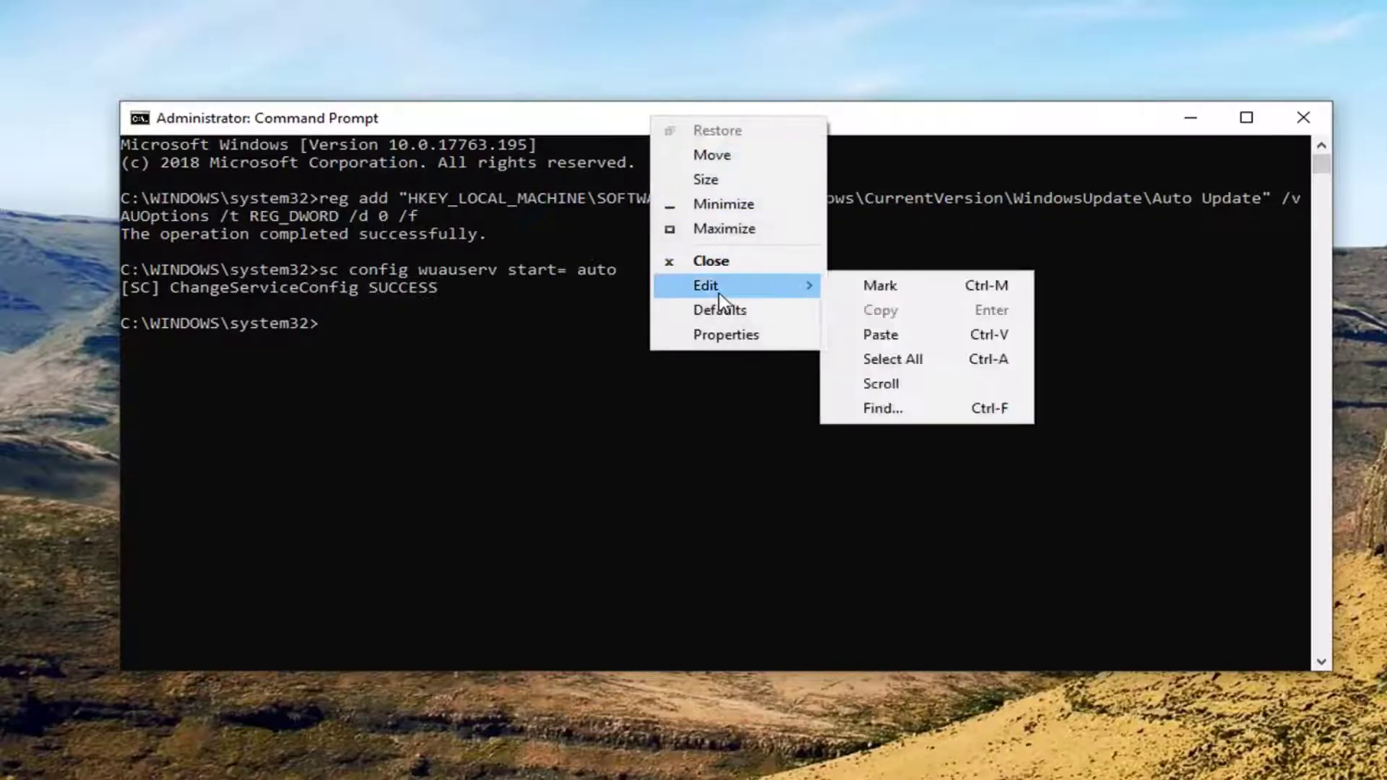
pyautogui.click(907, 336)
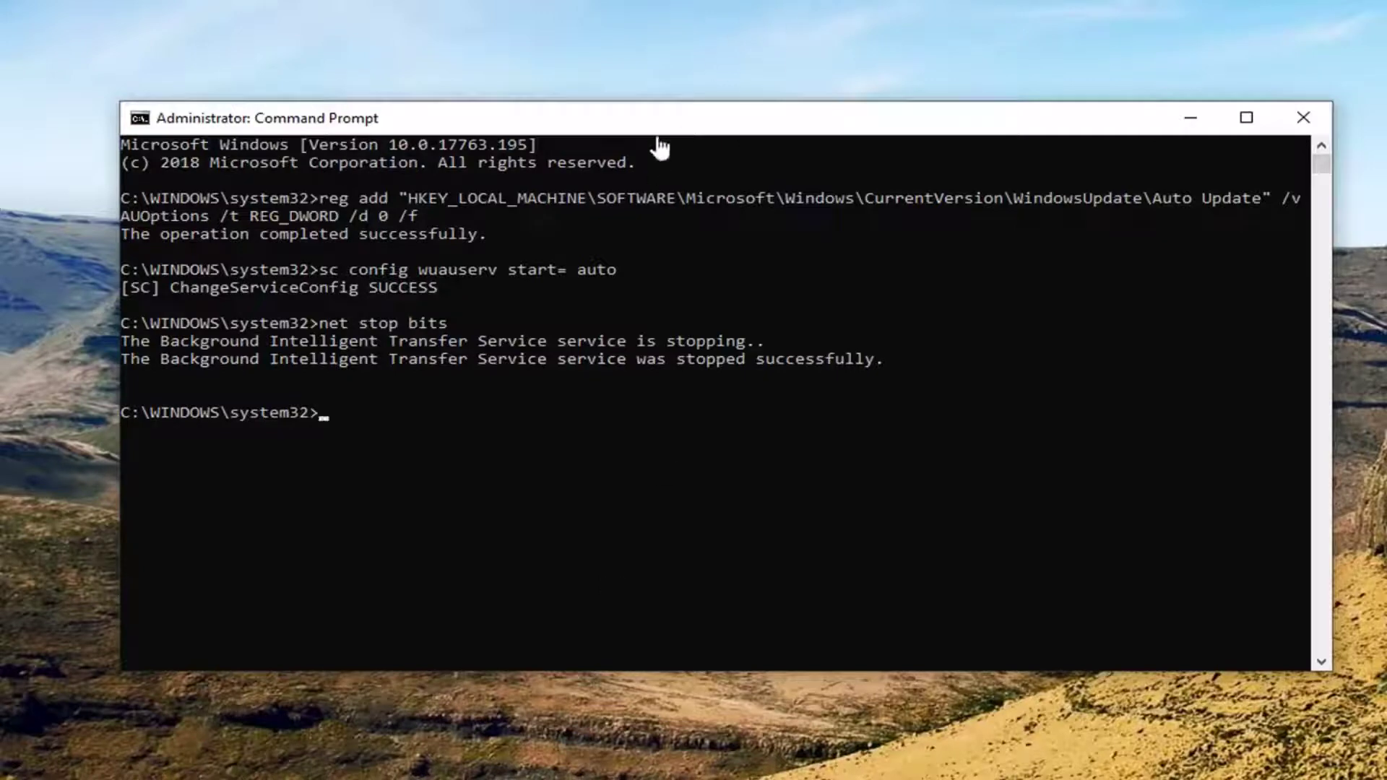
pyautogui.rightClick(668, 118)
pyautogui.moveTo(777, 281)
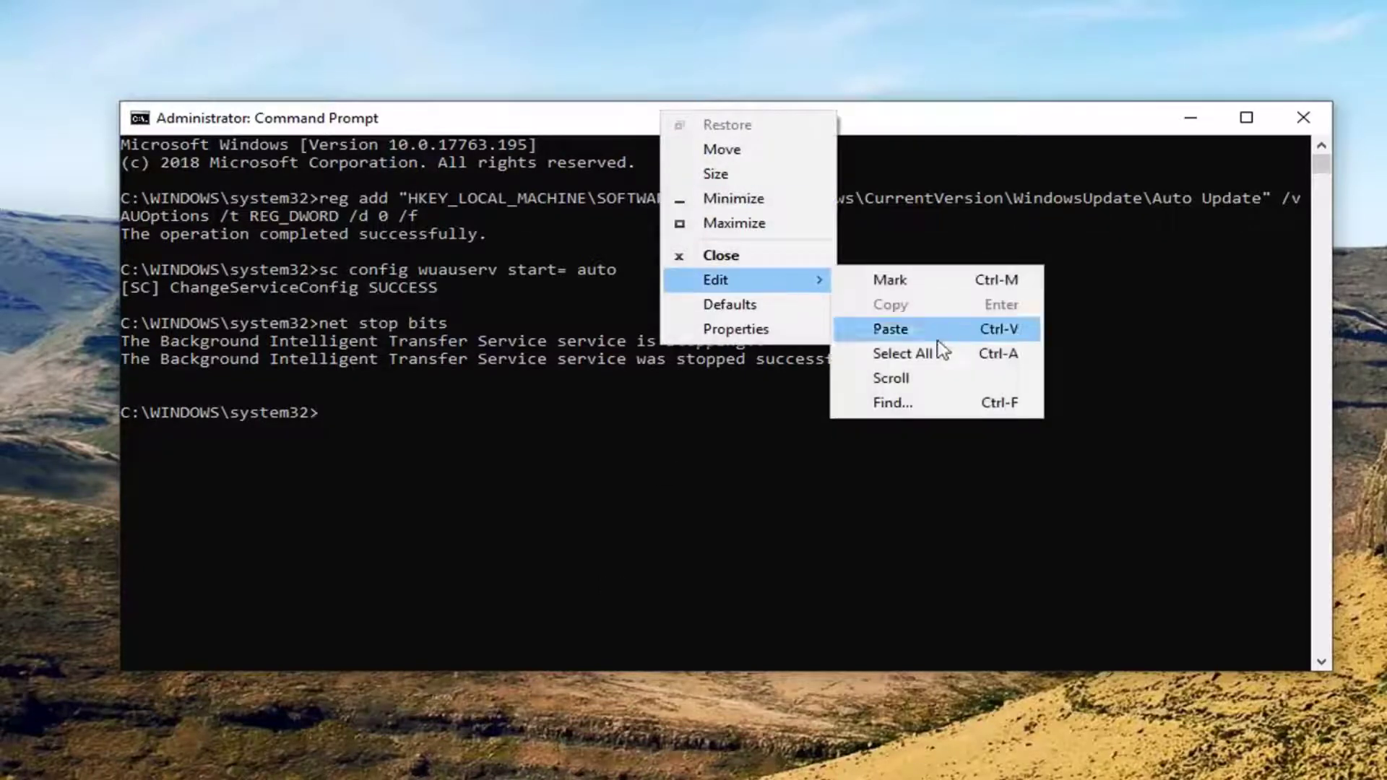
pyautogui.click(932, 328)
pyautogui.press('Return')
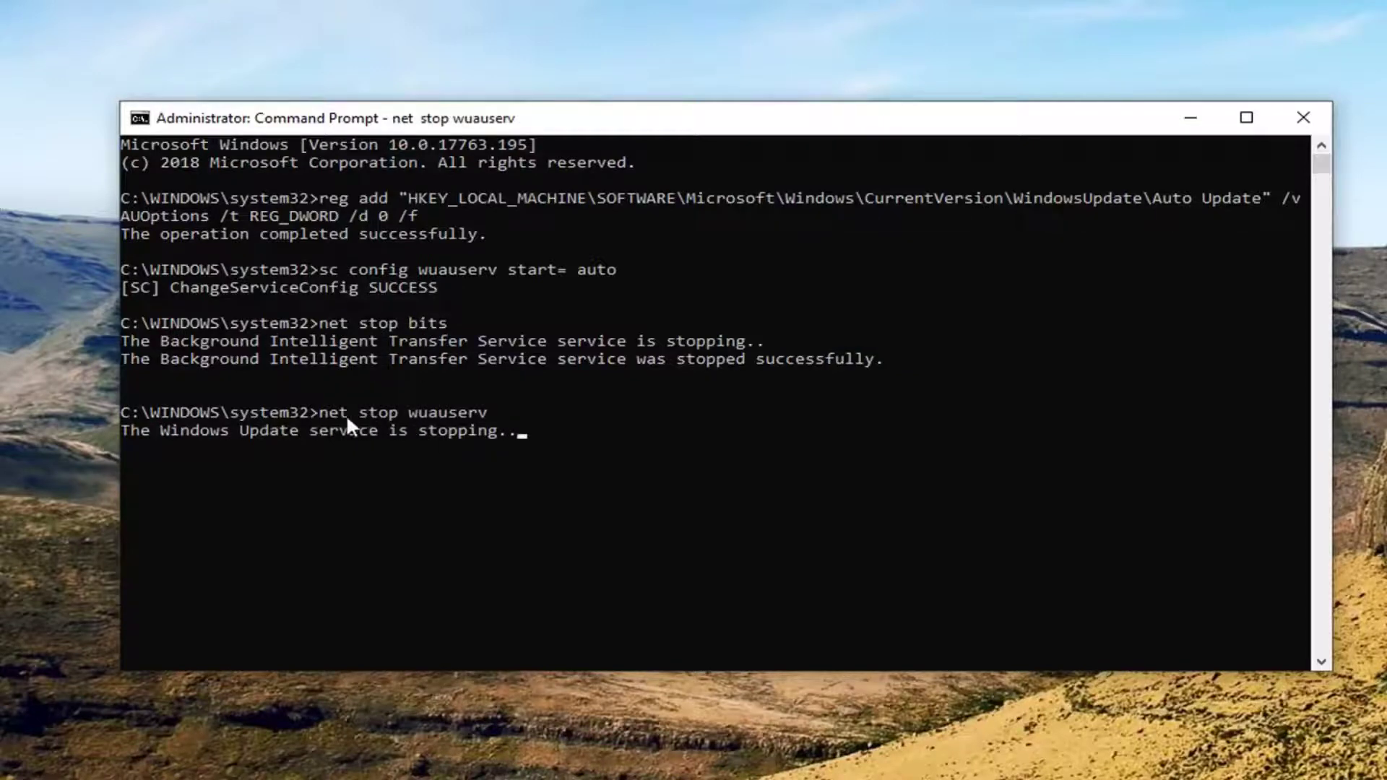
# - Run net stop appidsvc and net stop cryptsvc to stop Application Identity and Cryptographic Services
pyautogui.rightClick(680, 130)
pyautogui.click(707, 288)
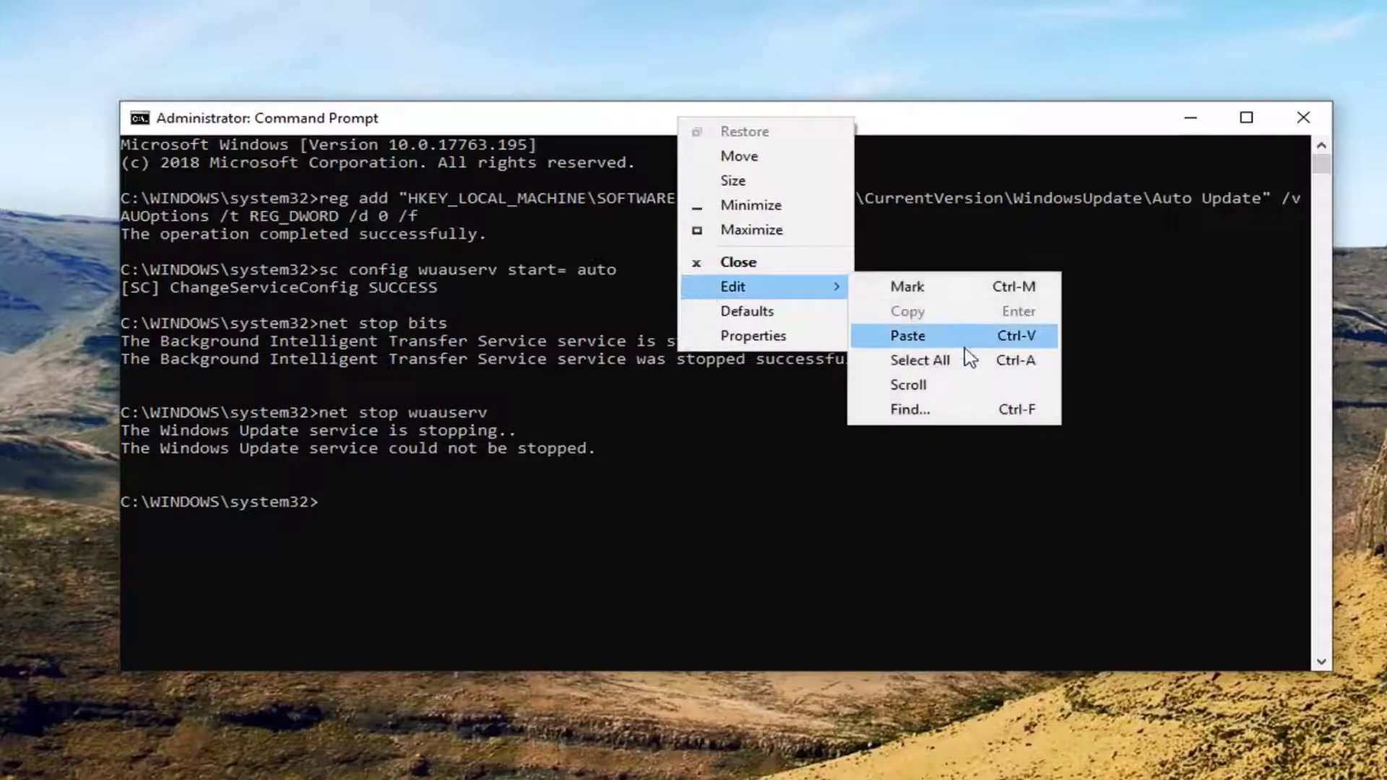
pyautogui.click(958, 343)
pyautogui.press('Return')
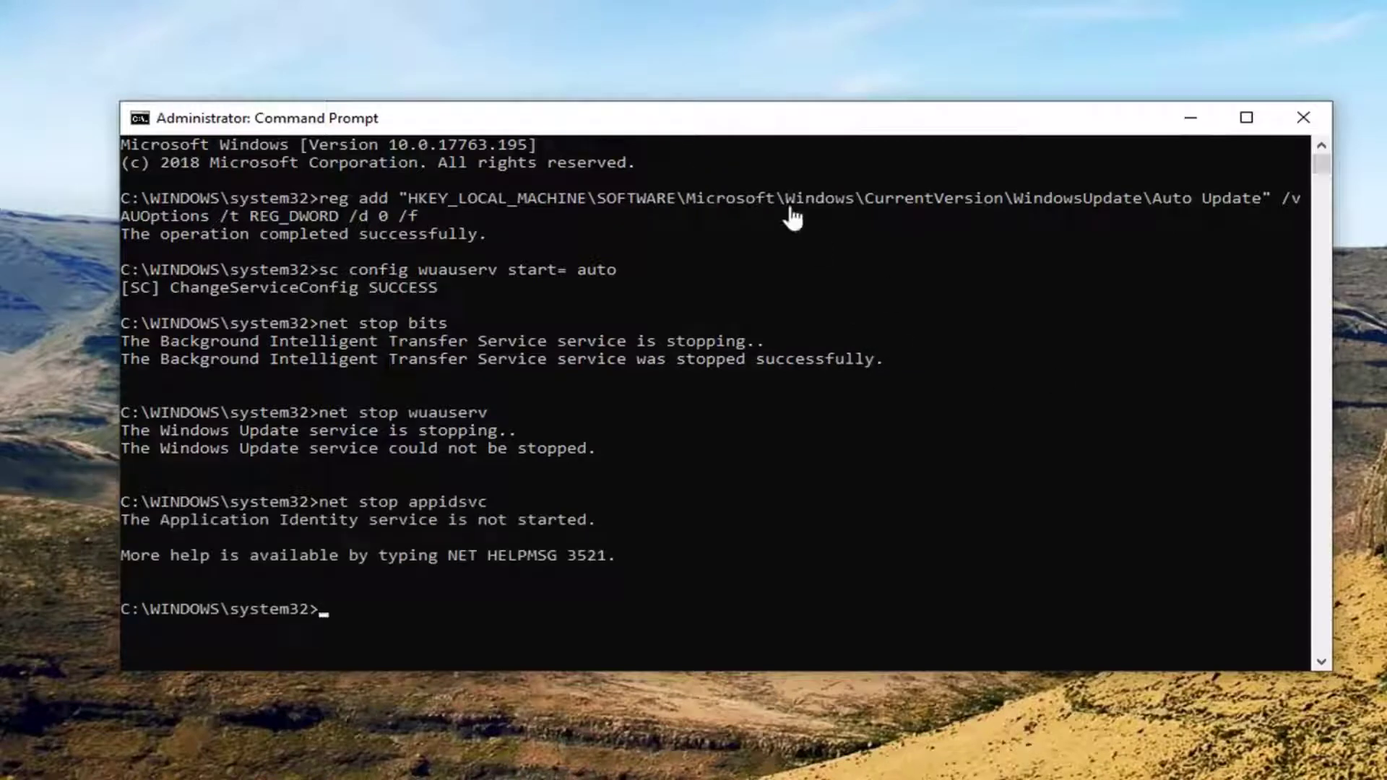
pyautogui.rightClick(757, 128)
pyautogui.moveTo(790, 283)
pyautogui.click(1081, 330)
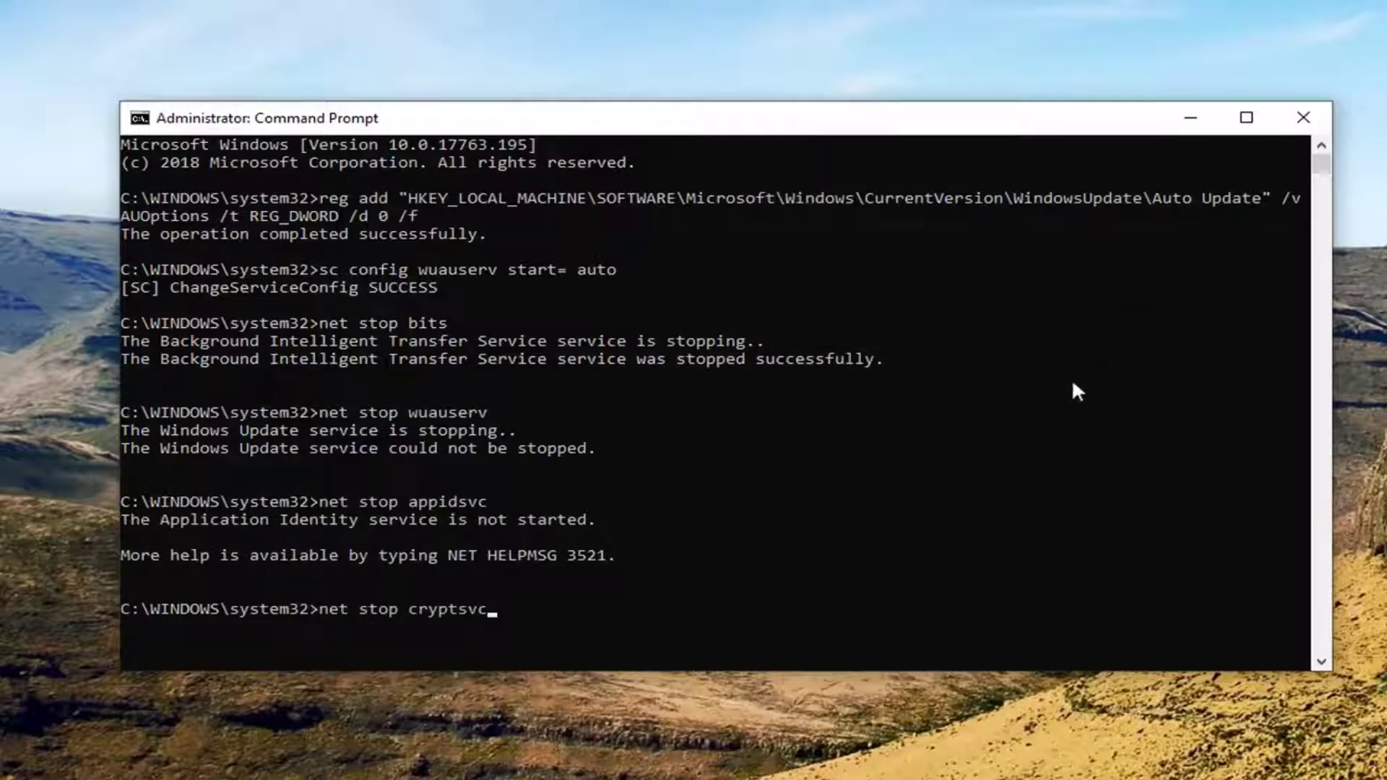
pyautogui.press('Return')
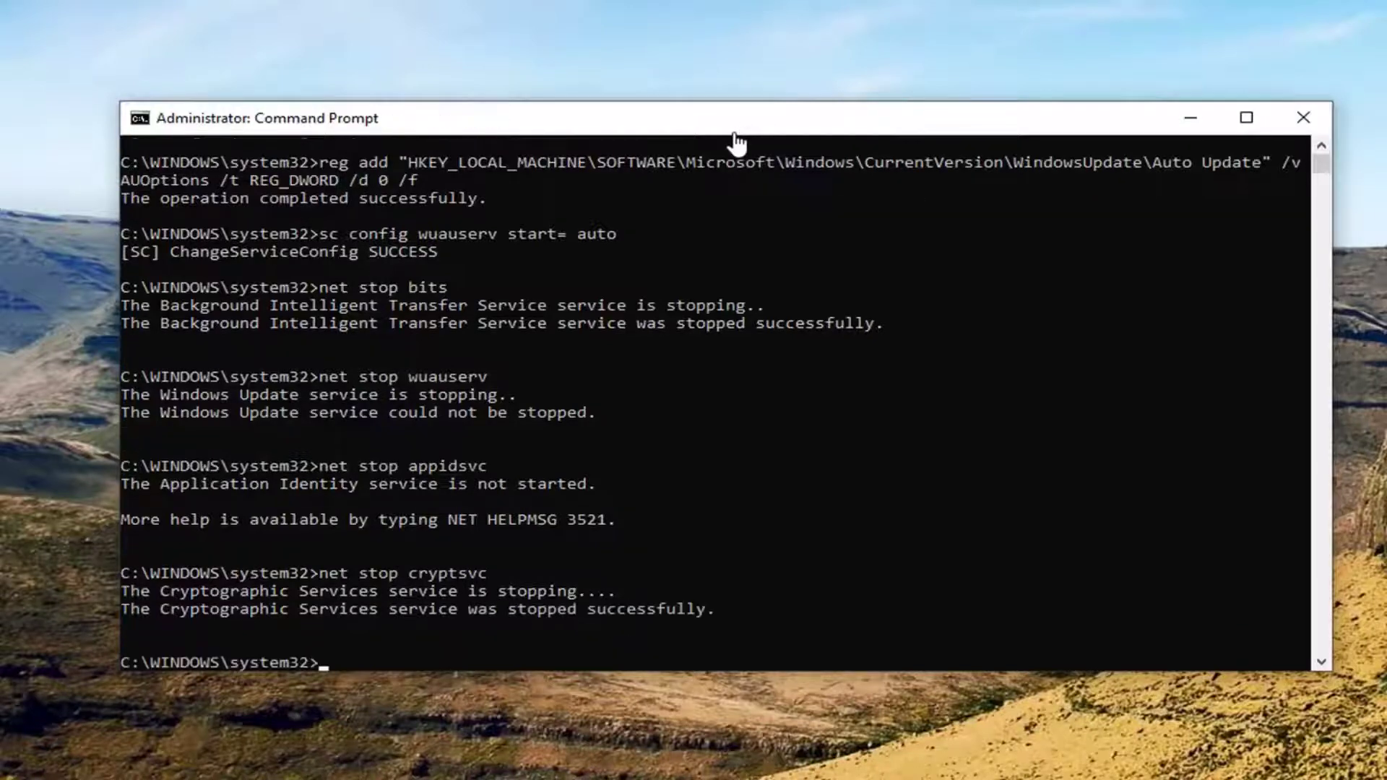
# - Try renaming SoftwareDistribution to SoftwareDistribution.old, which is denied
pyautogui.rightClick(717, 124)
pyautogui.moveTo(817, 296)
pyautogui.click(969, 338)
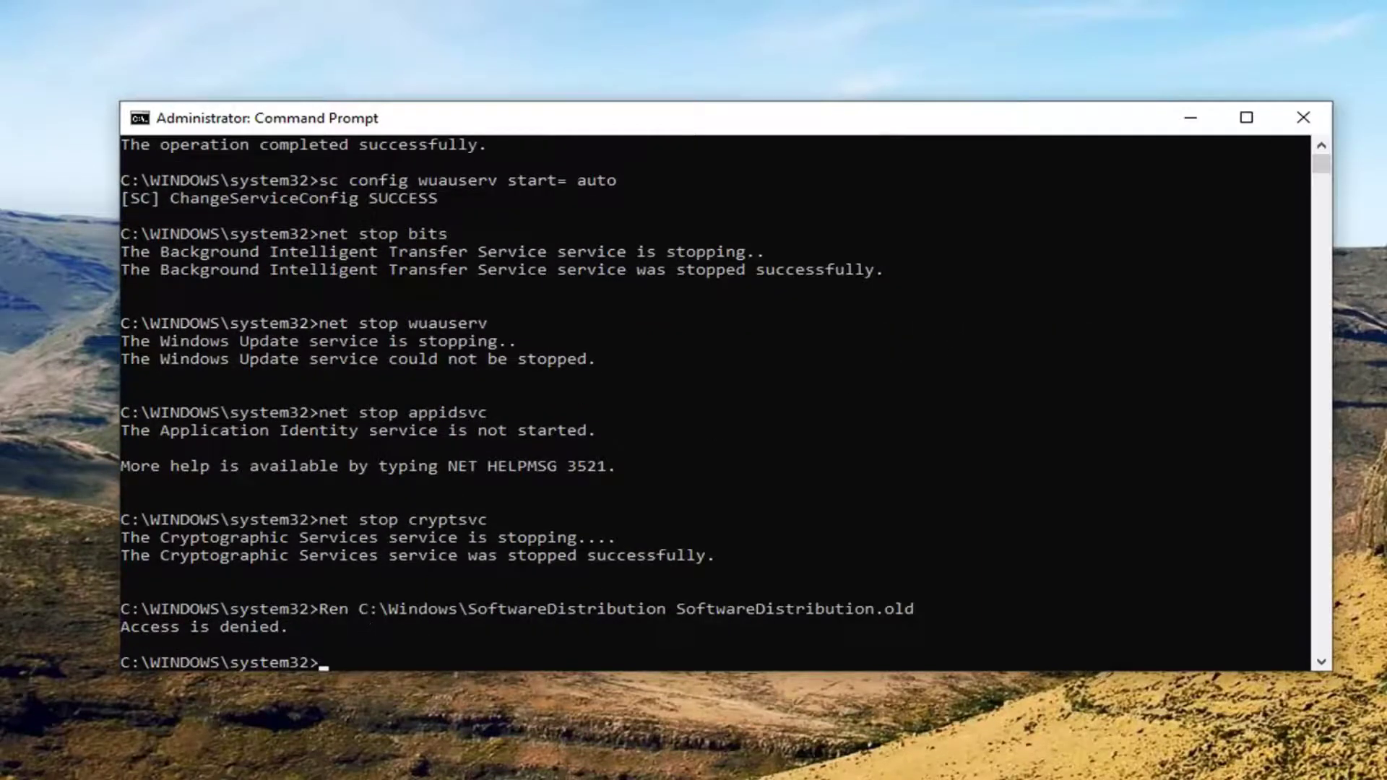
# - Rename catroot2 to Catroot2.old with the Ren command
pyautogui.rightClick(798, 116)
pyautogui.moveTo(954, 285)
pyautogui.click(1064, 333)
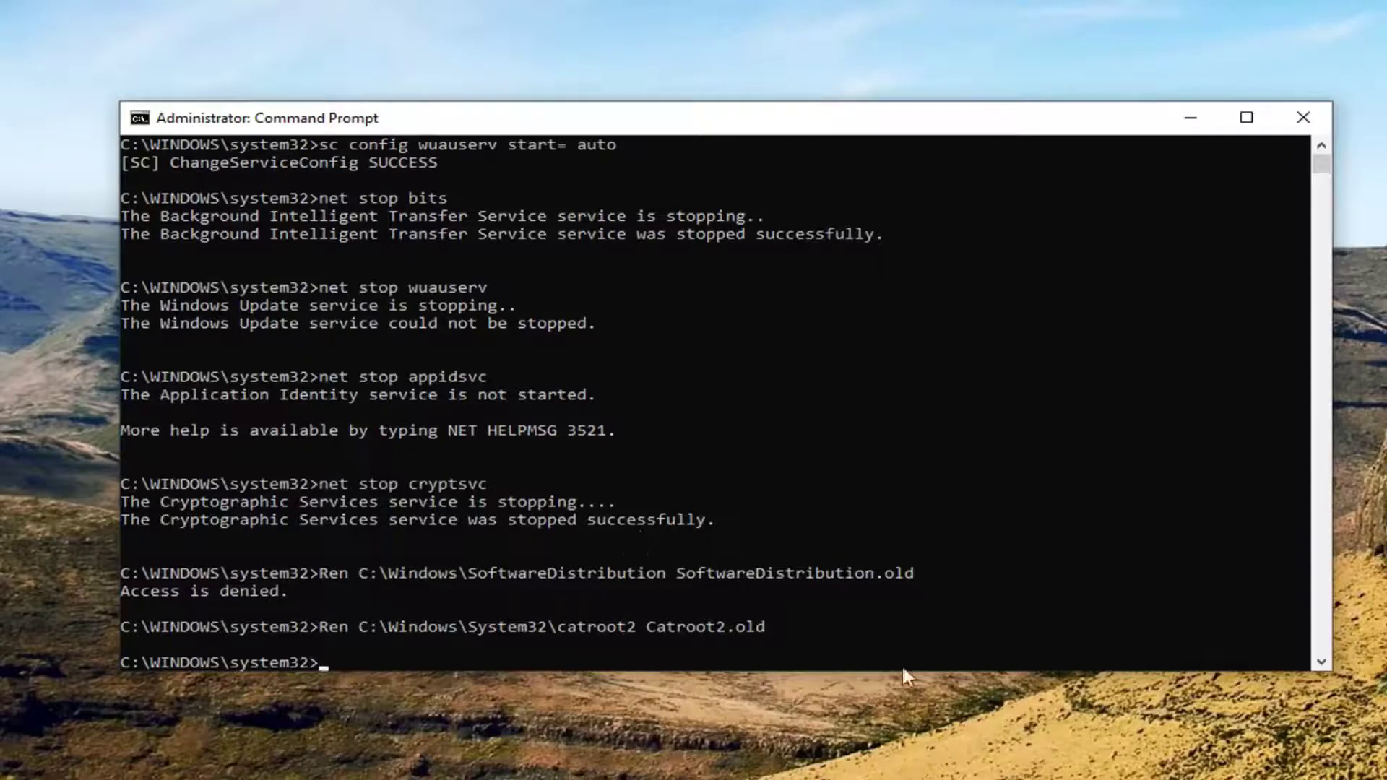
# - Run net start for bits, wuauserv, appidsvc and cryptsvc to restart the update services
pyautogui.rightClick(761, 118)
pyautogui.moveTo(822, 296)
pyautogui.click(1032, 336)
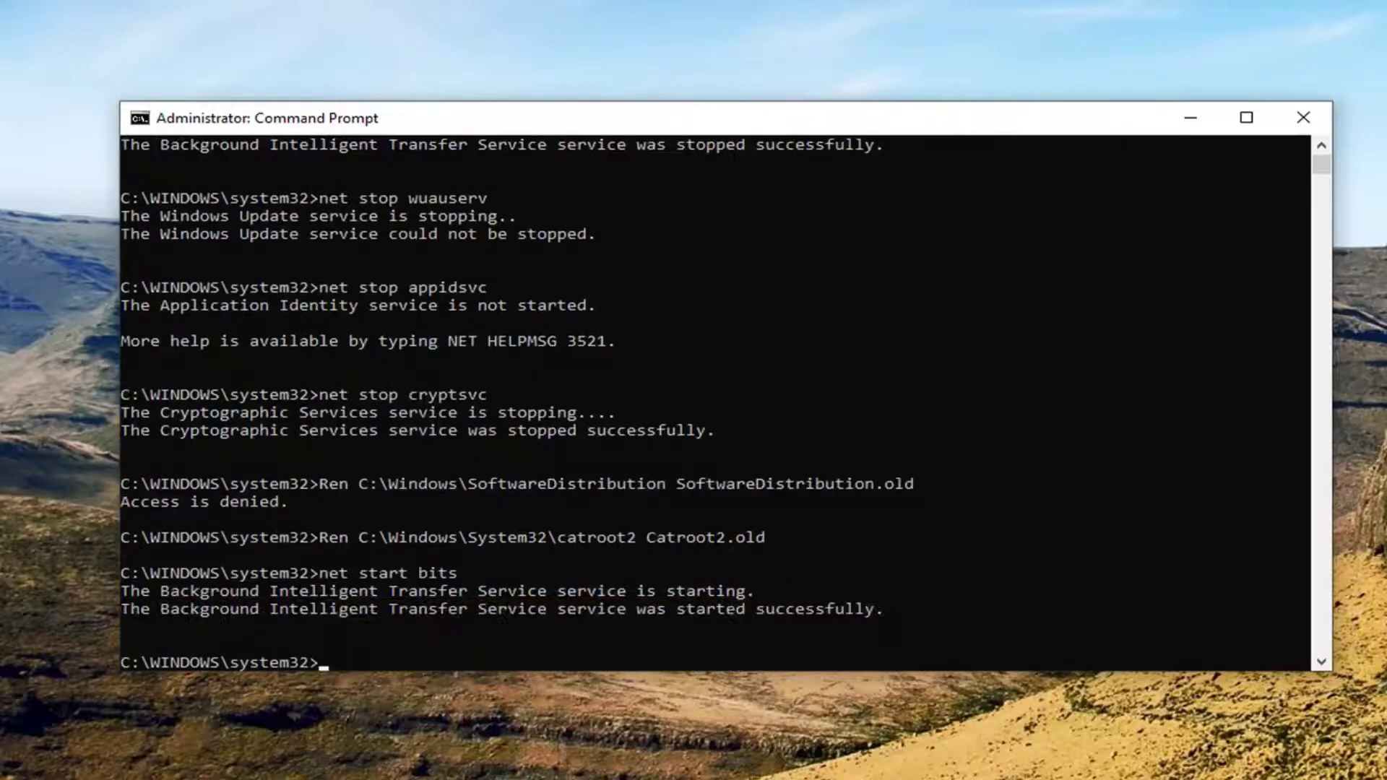
pyautogui.rightClick(594, 123)
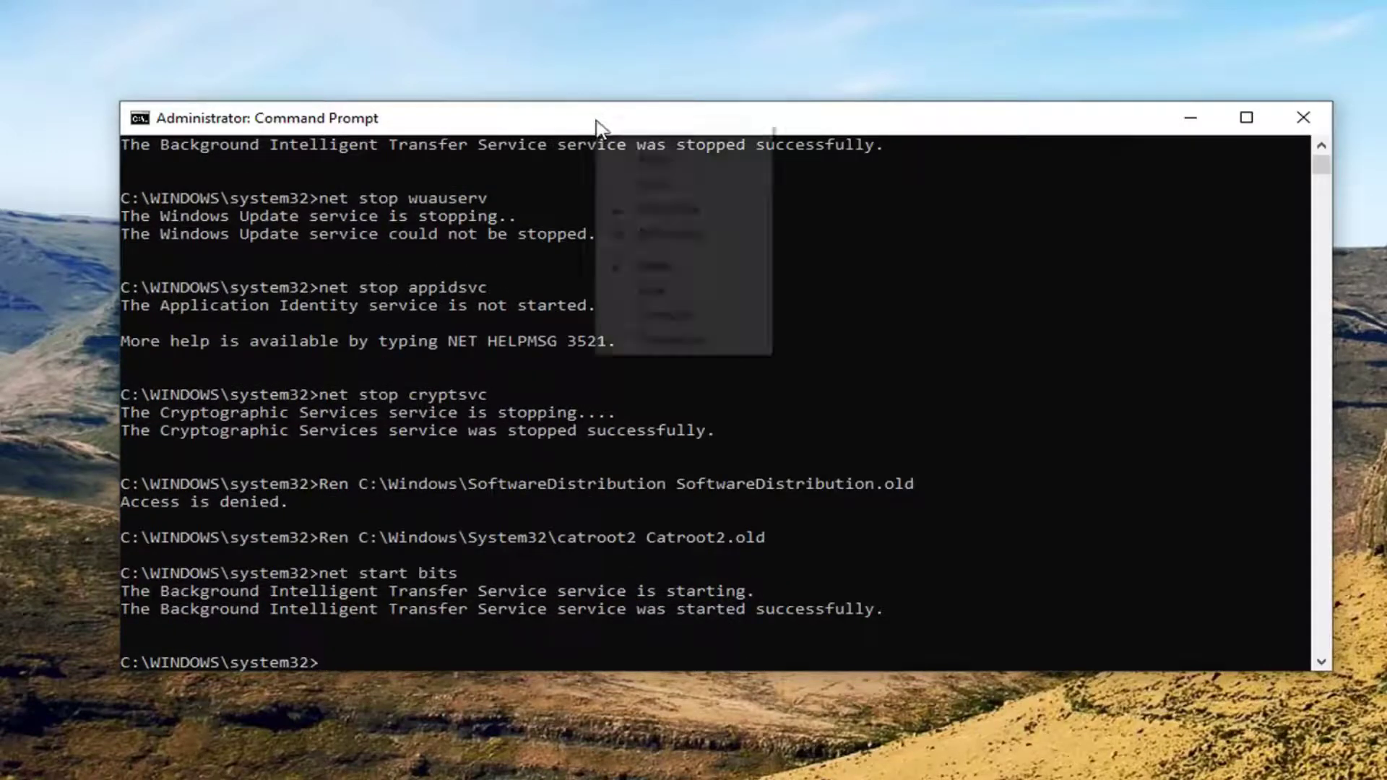
pyautogui.moveTo(650, 288)
pyautogui.click(871, 345)
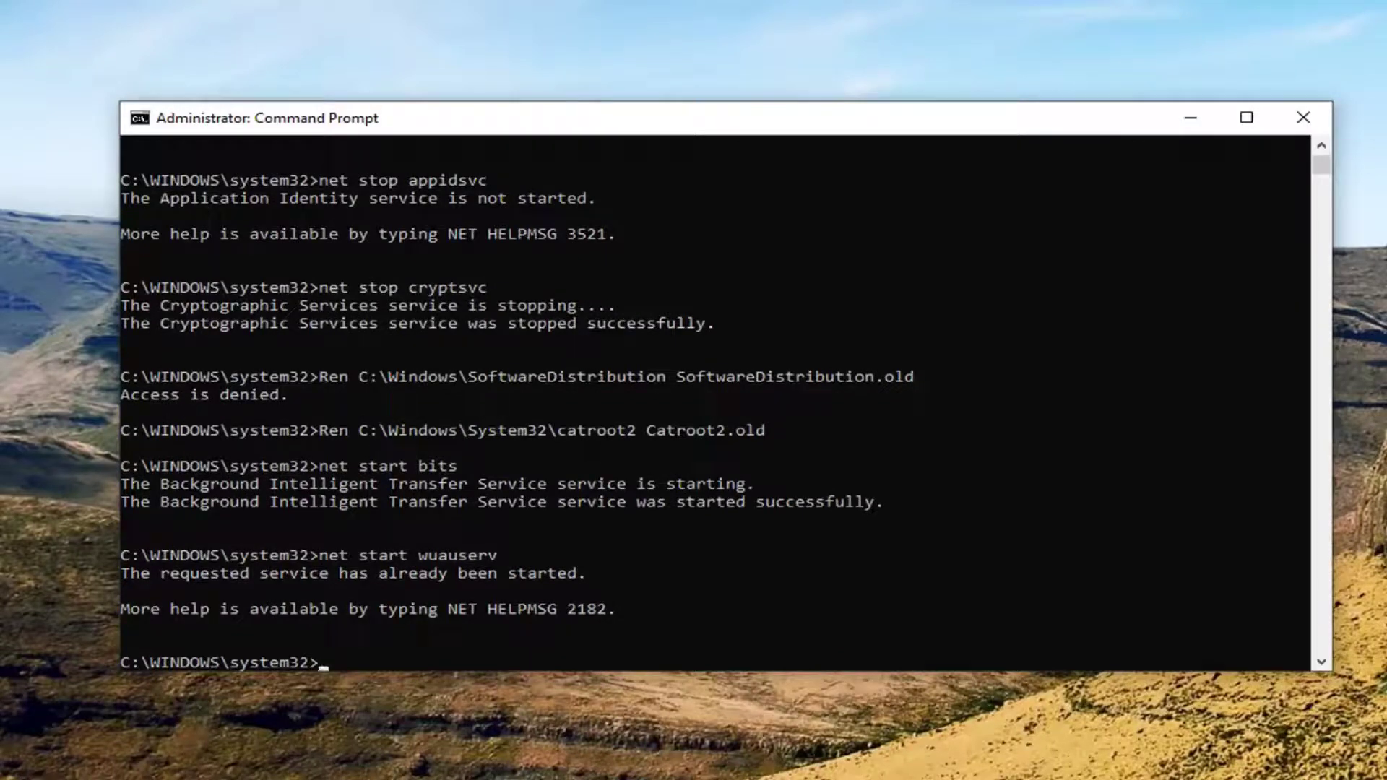
pyautogui.rightClick(695, 126)
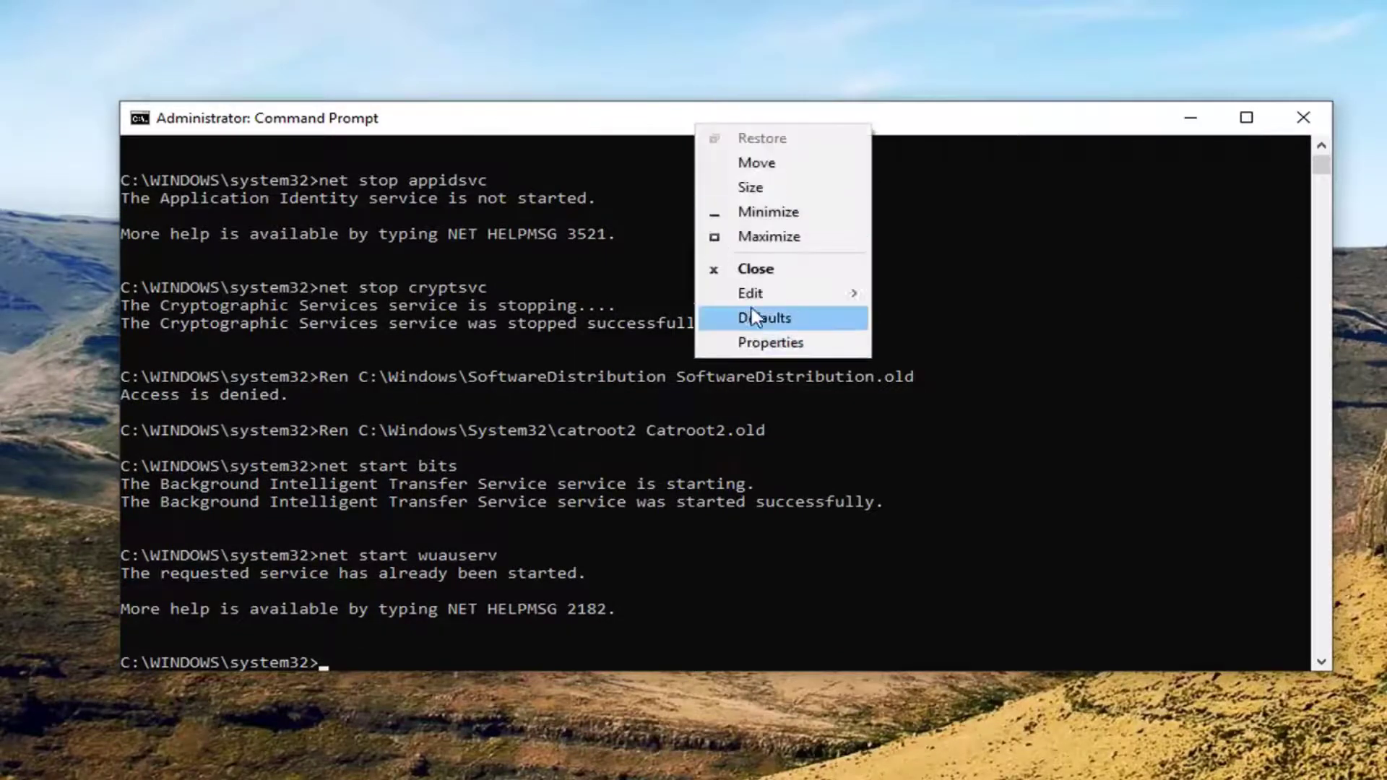
pyautogui.moveTo(752, 293)
pyautogui.click(920, 346)
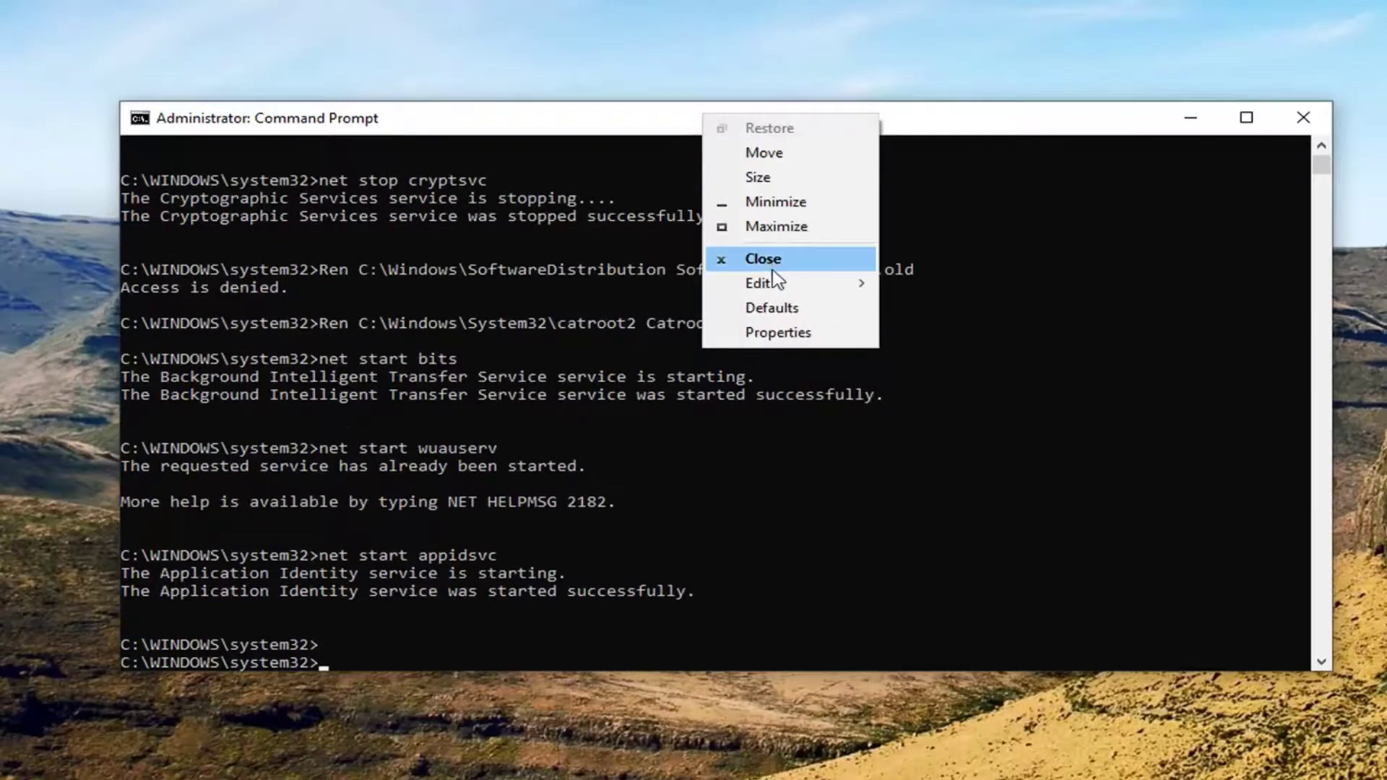
pyautogui.moveTo(799, 288)
pyautogui.click(1006, 331)
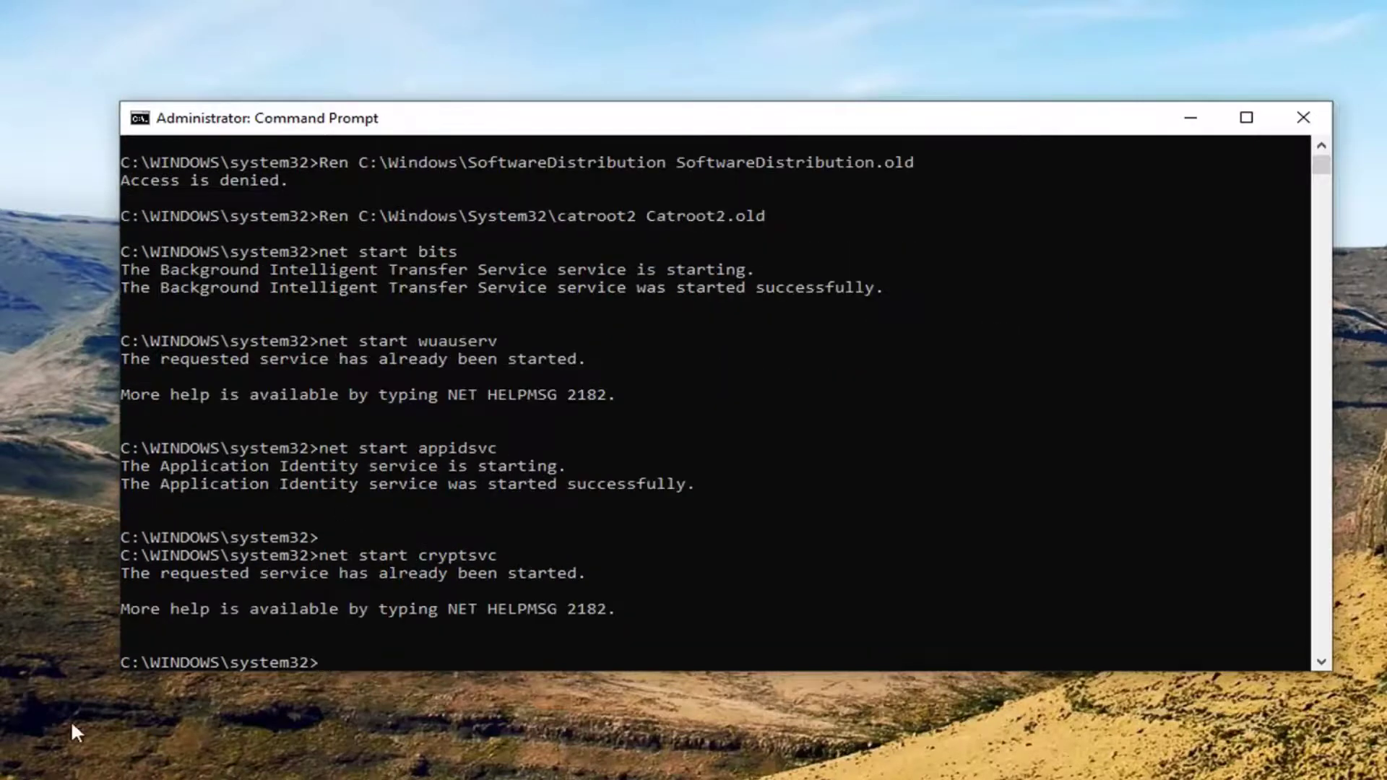